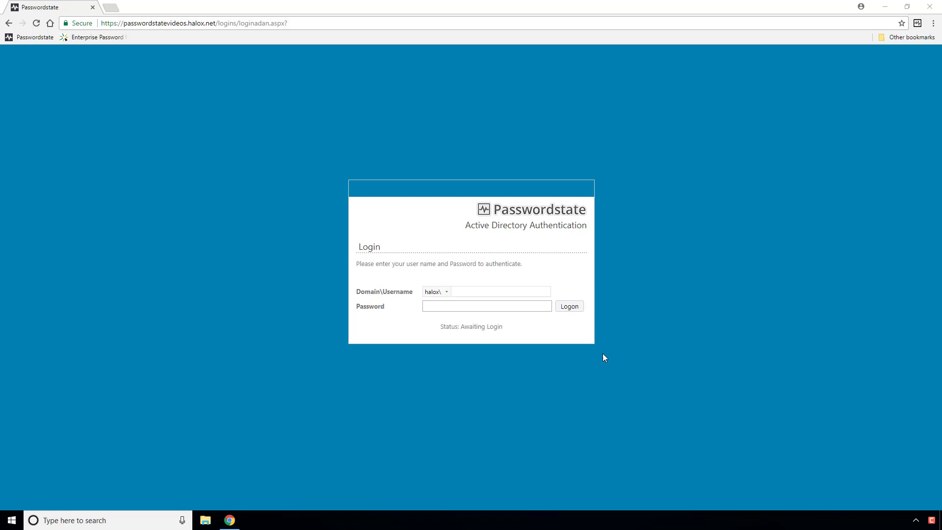
Sign in to Passwordstate with the Active Directory username and password.
click(484, 291)
key(Tab)
text(••••••••)
key(Return)
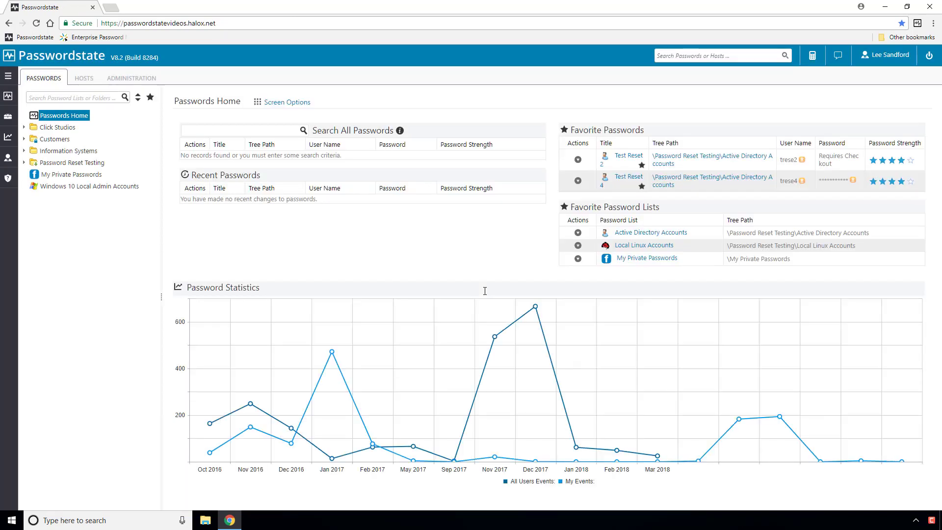
Auto-launch an RDP session to win2k12pass1.halox.net from the Hosts list.
click(83, 81)
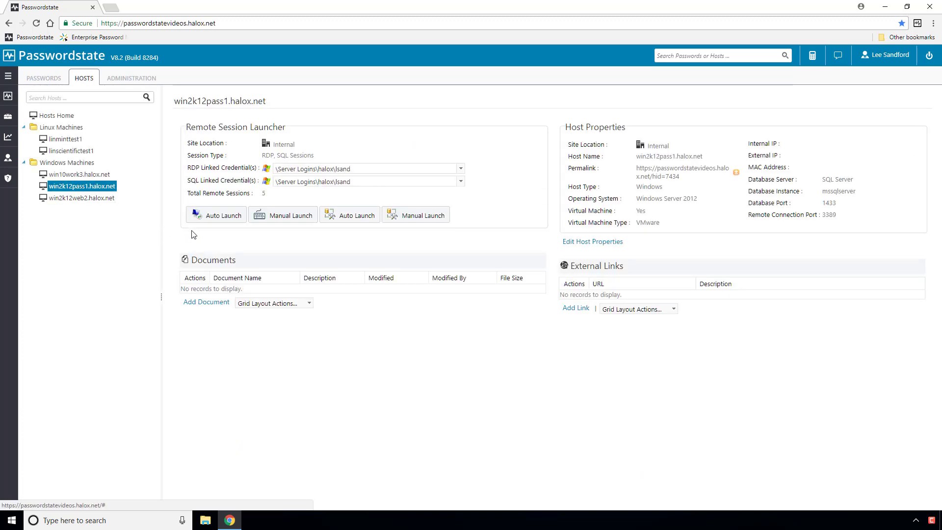
click(207, 219)
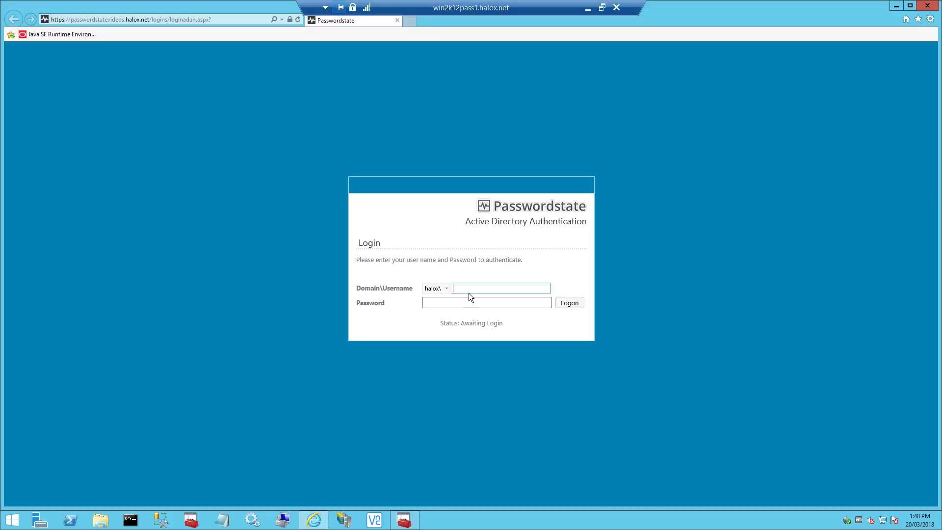
Log in to Passwordstate inside the remote session with the domain username and password.
key(Tab)
text(•••••••••)
key(Return)
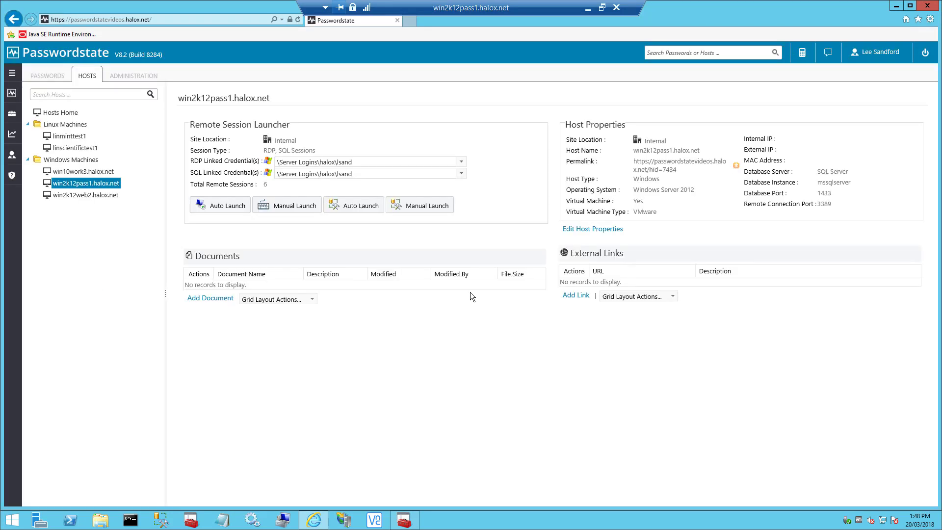
Open the User Manual's KB article Configure Browser Based Remote Session Launcher Gateway.
mouse_move(12, 175)
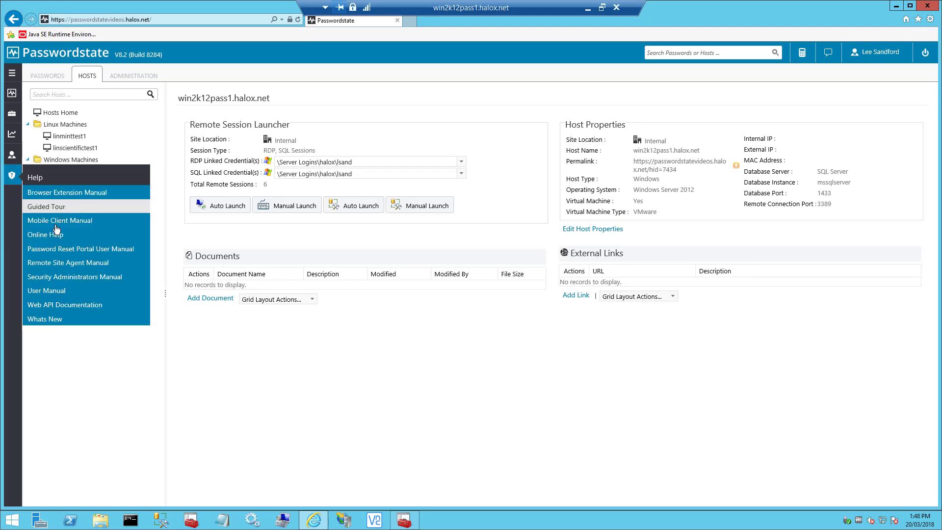
click(44, 291)
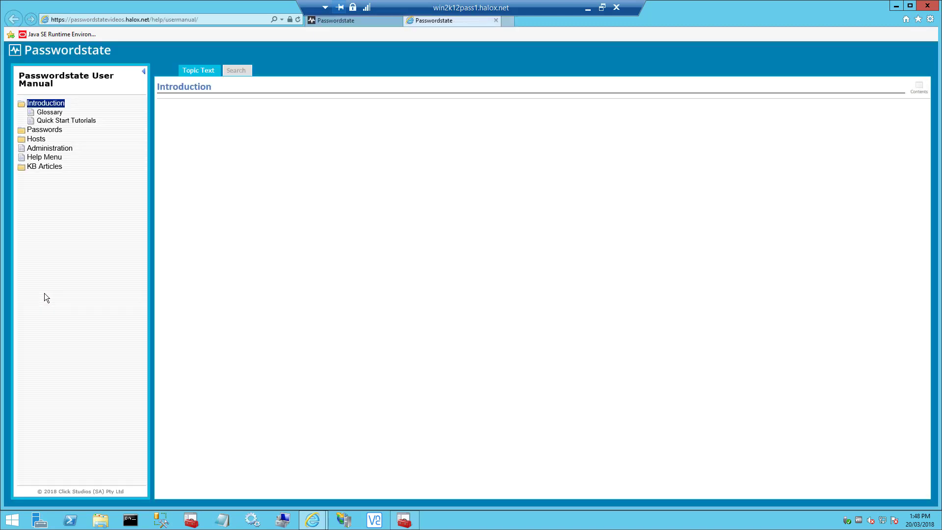
click(44, 166)
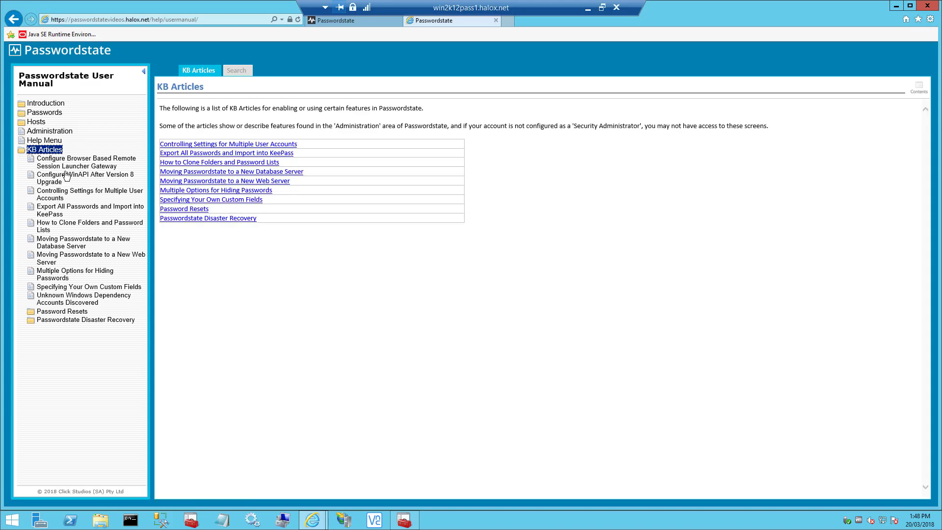
click(66, 167)
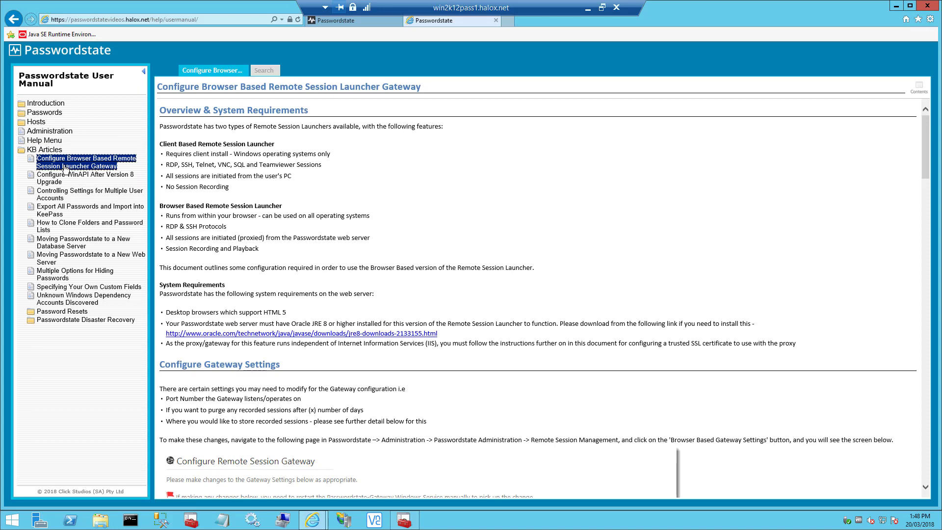
Open the Java SE Runtime Environment 8 downloads page and accept the 8u162 licence.
click(508, 21)
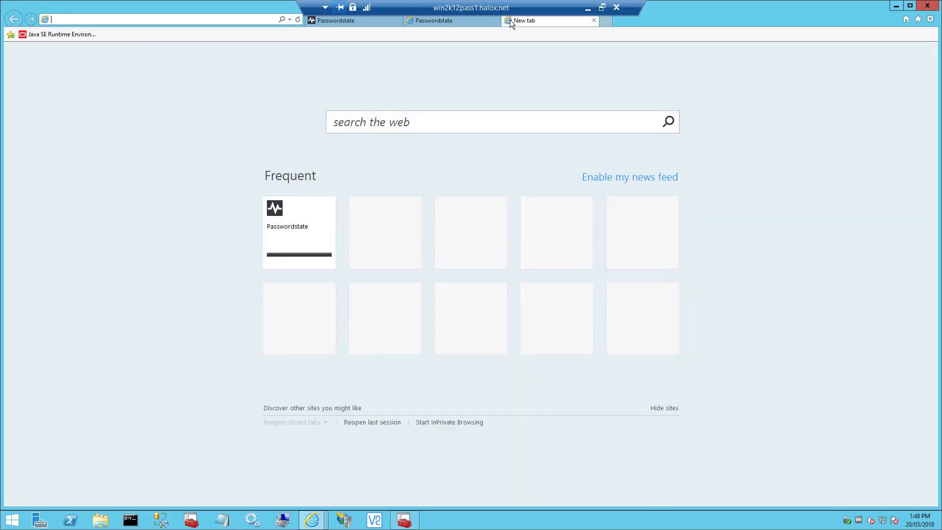
click(48, 34)
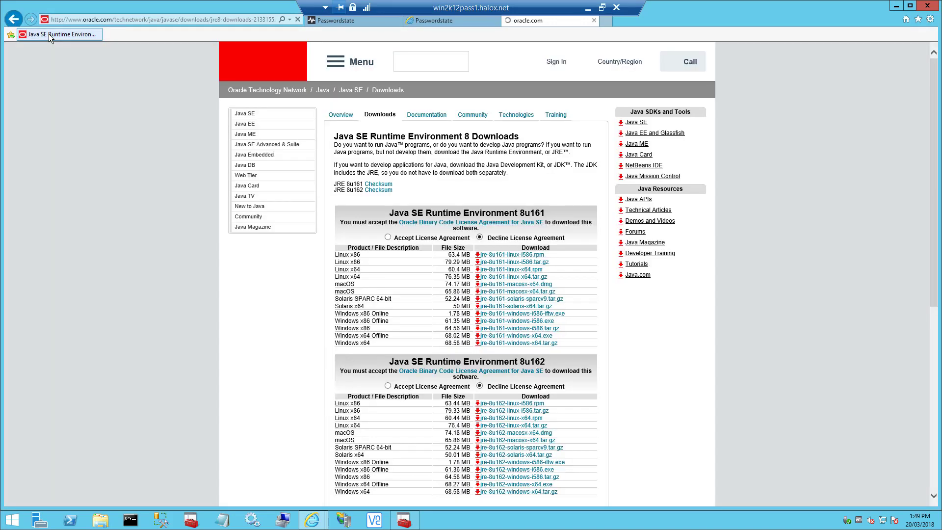
scroll(403, 377, down, 5)
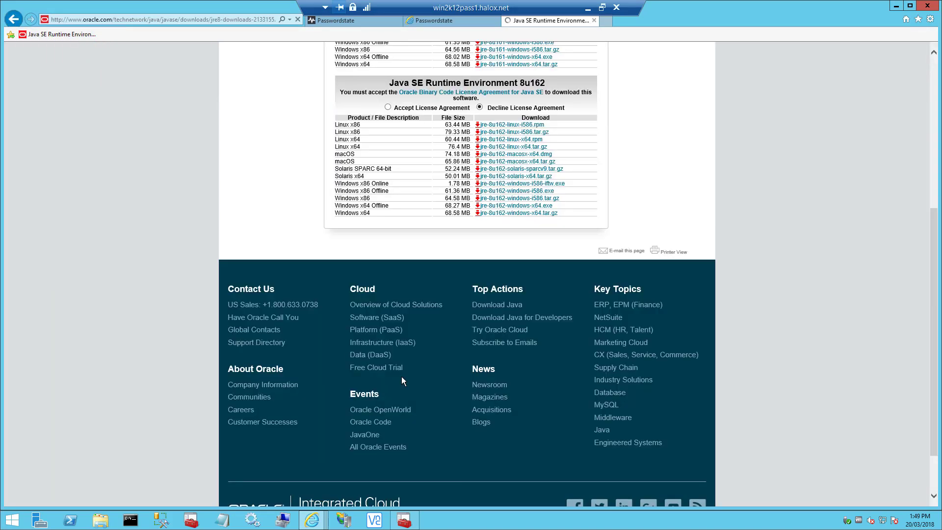
click(388, 107)
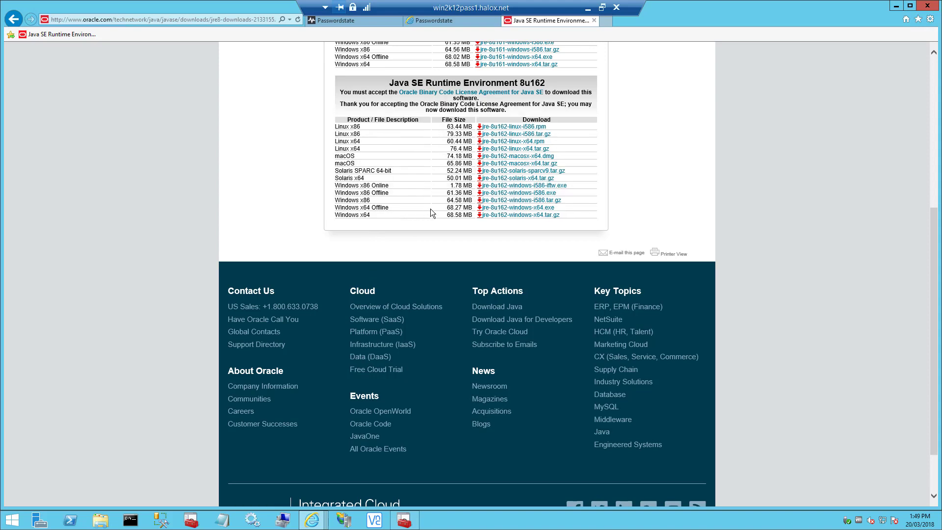
Download jre-8u162-windows-x64.exe, saving it into C:\Data.
click(501, 208)
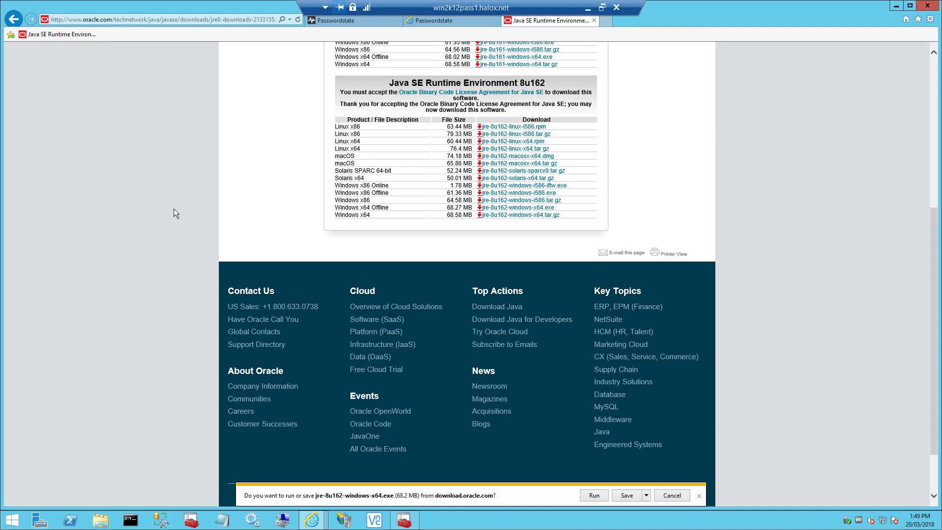
click(646, 495)
click(687, 483)
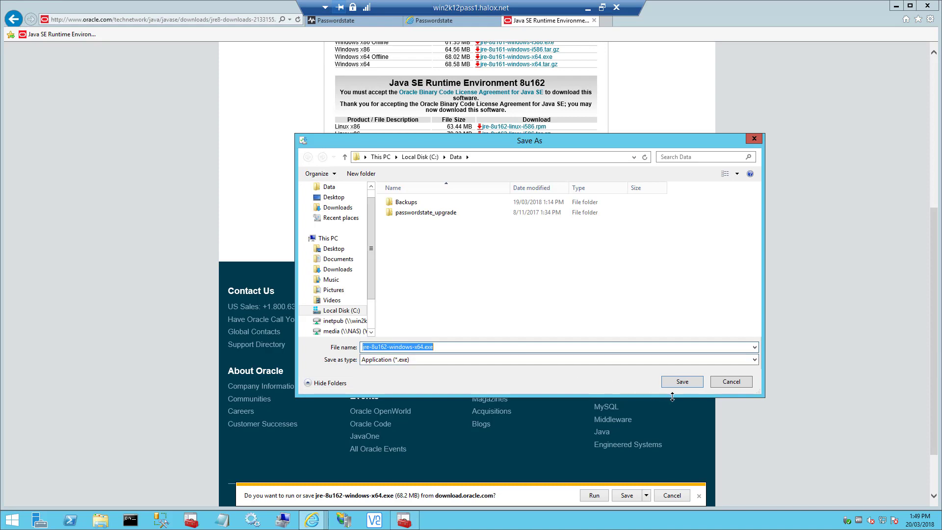
click(680, 383)
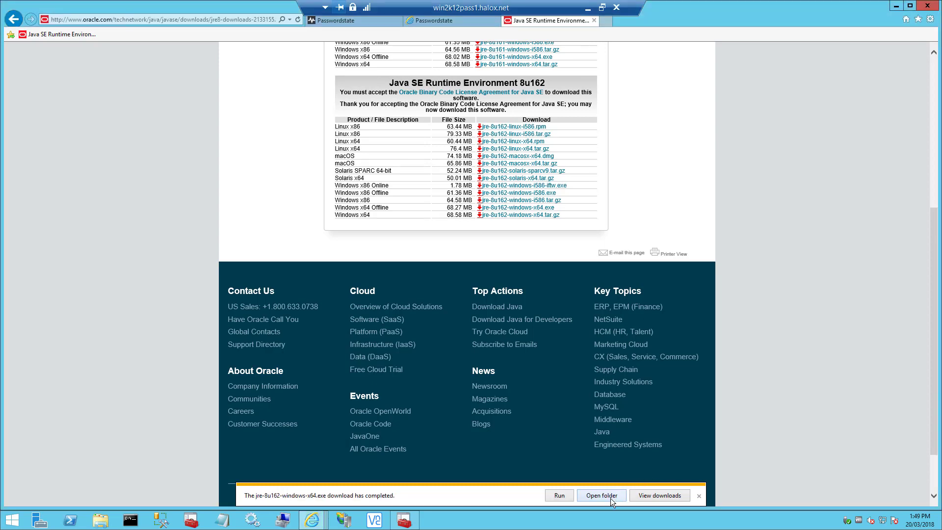
Install Java 8u162 as administrator from C:\Data, then close the folder and Java download tab.
click(610, 499)
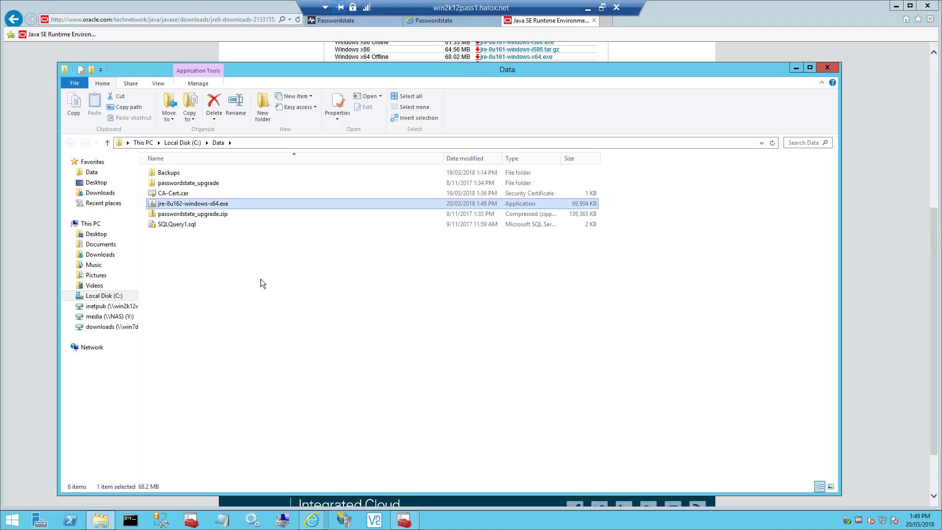
right_click(189, 206)
click(151, 222)
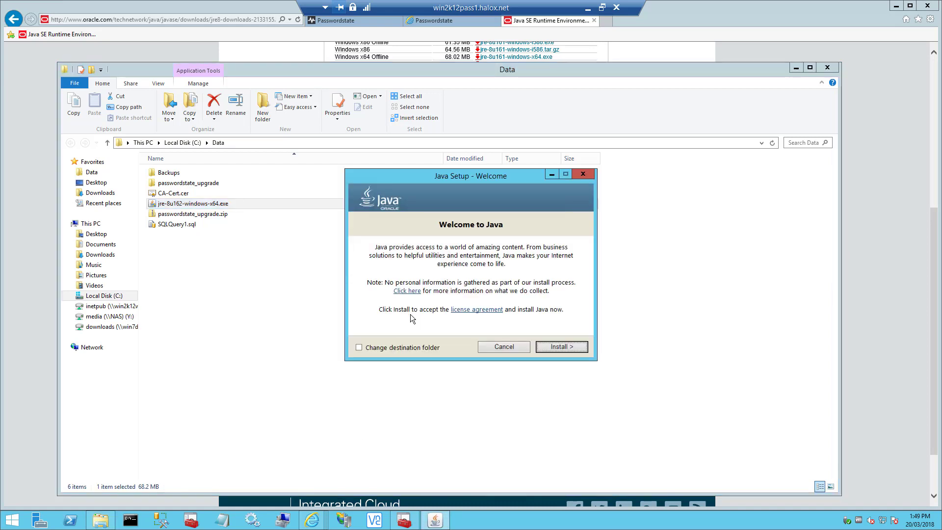
click(562, 346)
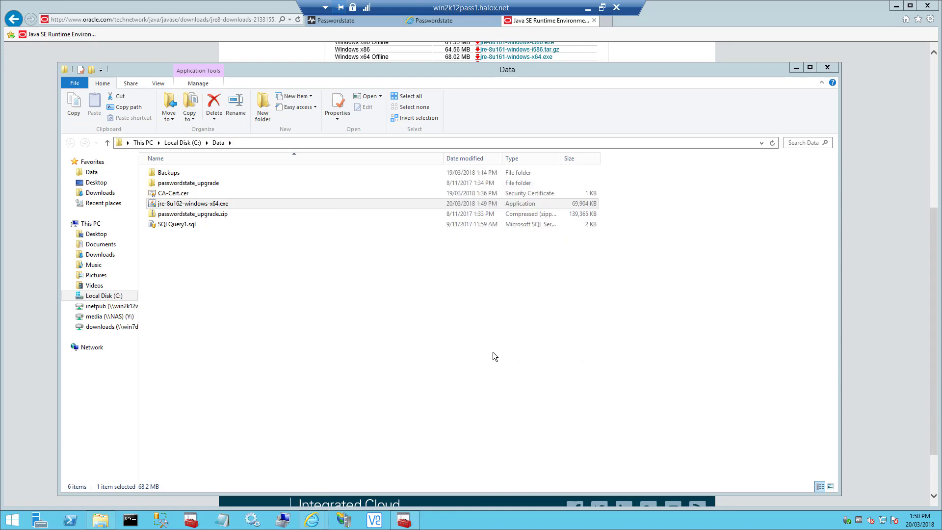
click(563, 350)
click(827, 68)
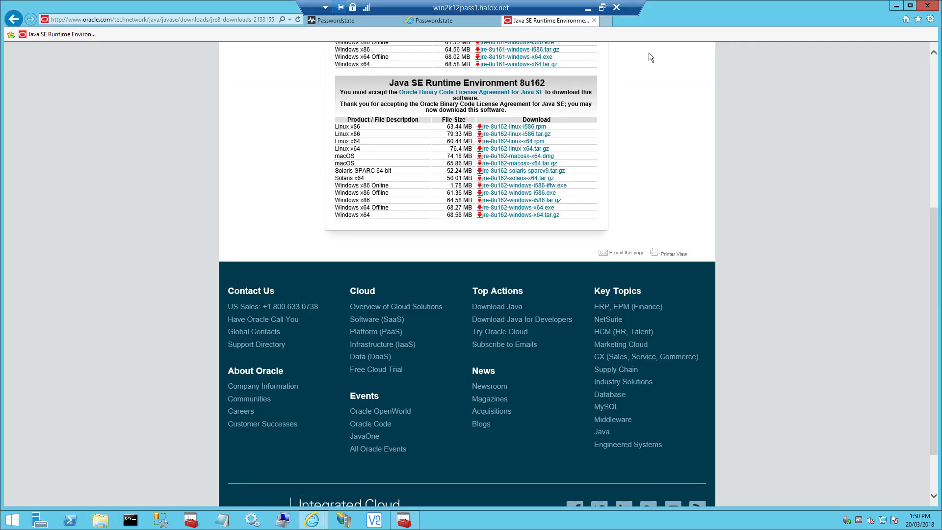
click(595, 20)
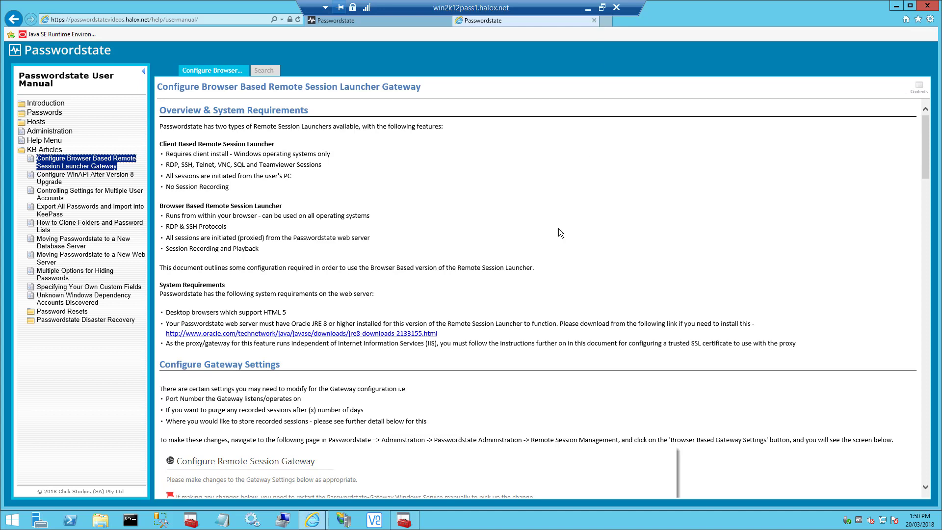
Open the web server's Server Certificates list in IIS Manager.
click(344, 520)
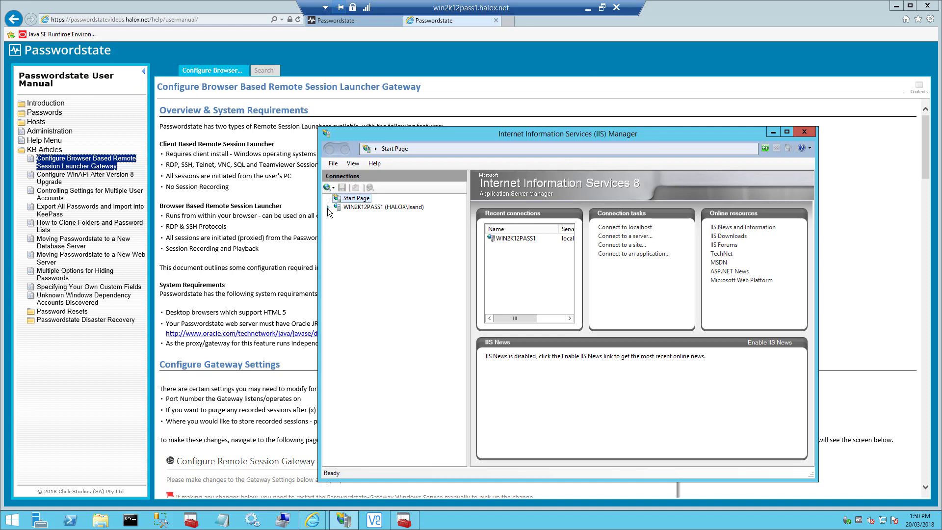
click(328, 207)
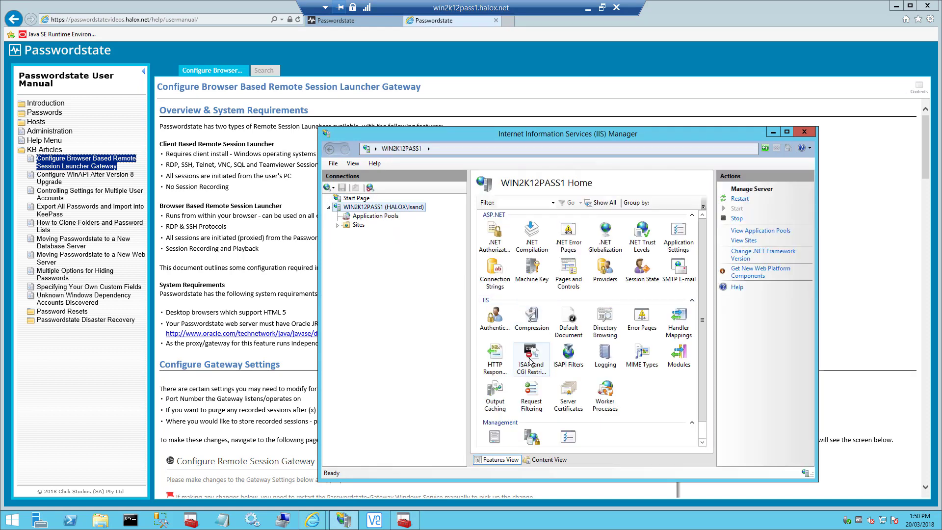
click(566, 395)
double_click(566, 395)
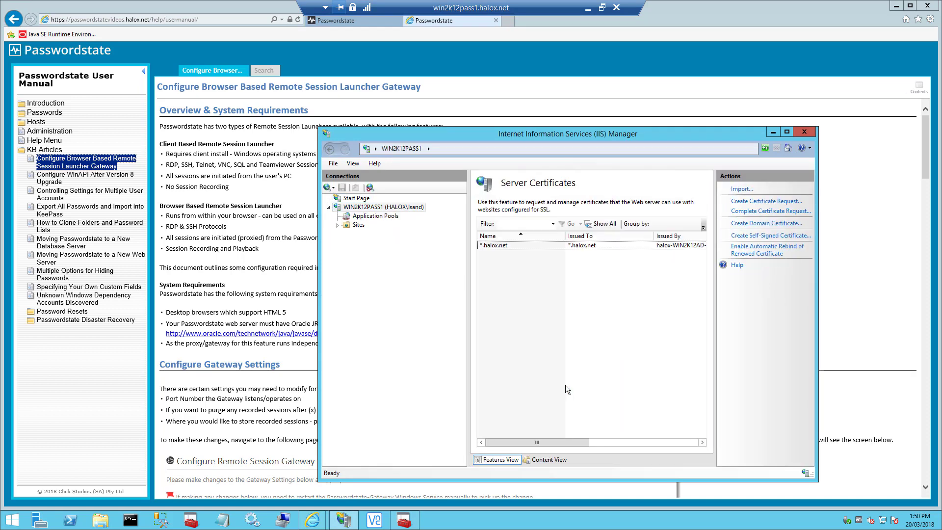
Export the *.halox.net certificate to C:\Data as Passwordstate.pfx.
click(493, 248)
right_click(494, 248)
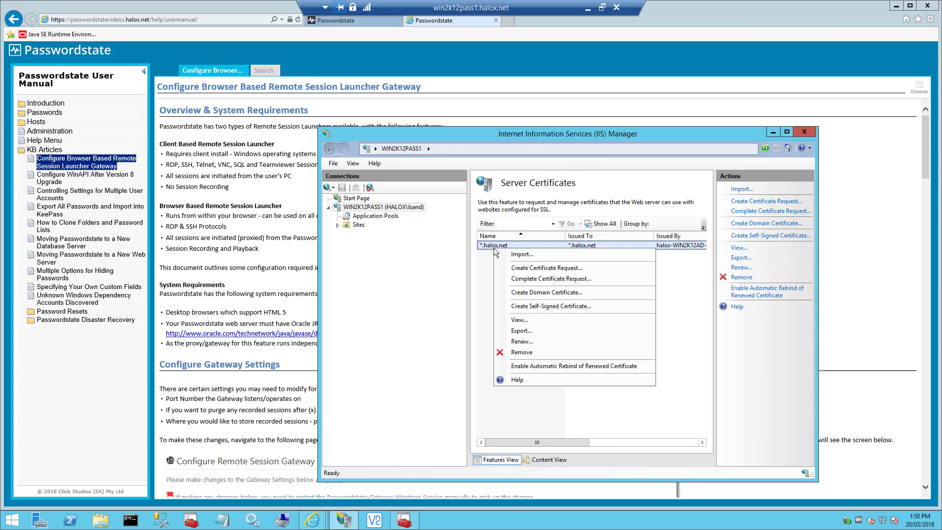
click(531, 330)
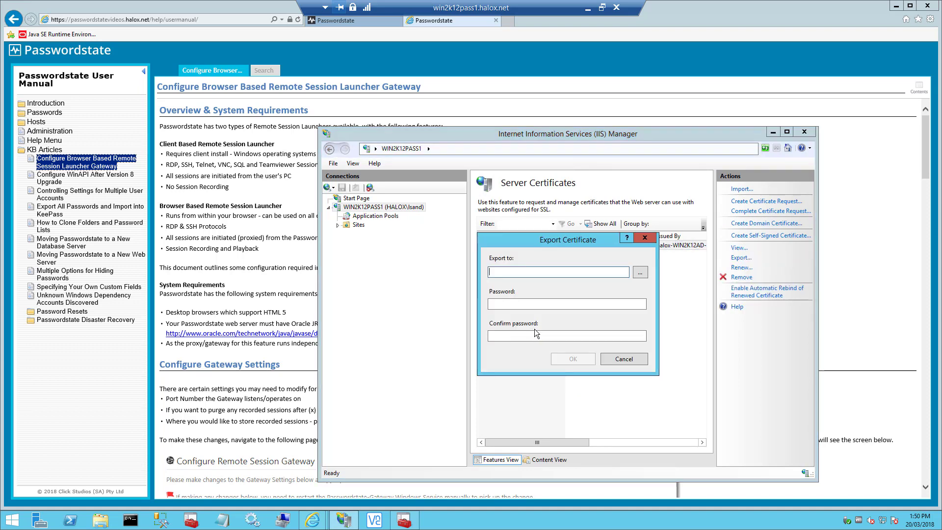
click(639, 272)
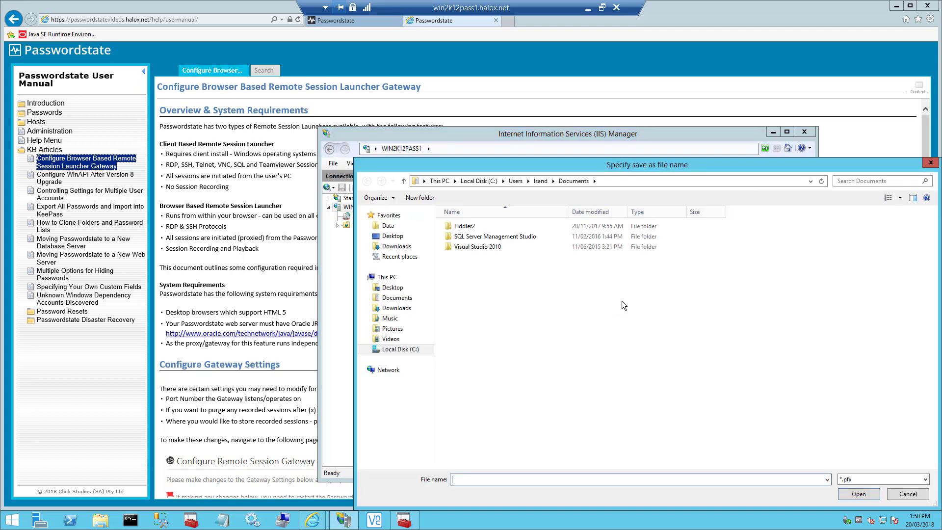
click(479, 179)
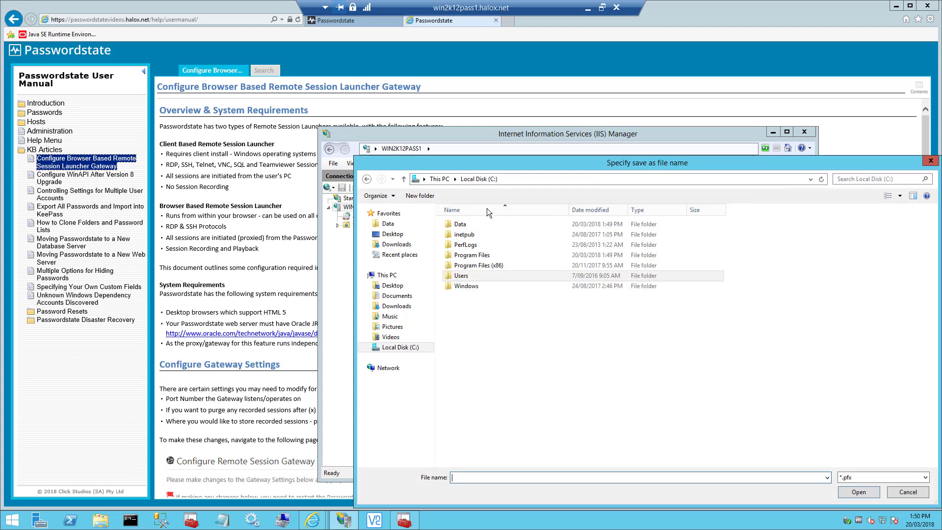
double_click(464, 223)
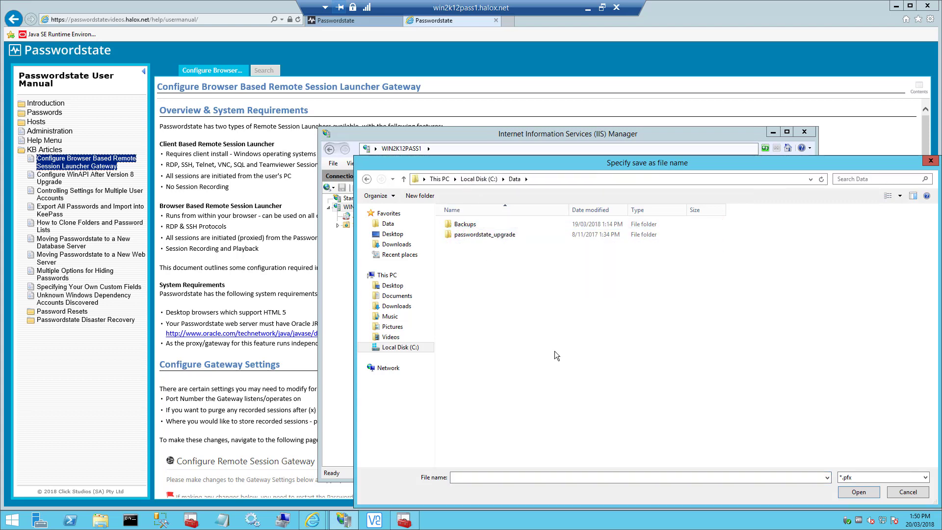
click(472, 478)
text(Pass)
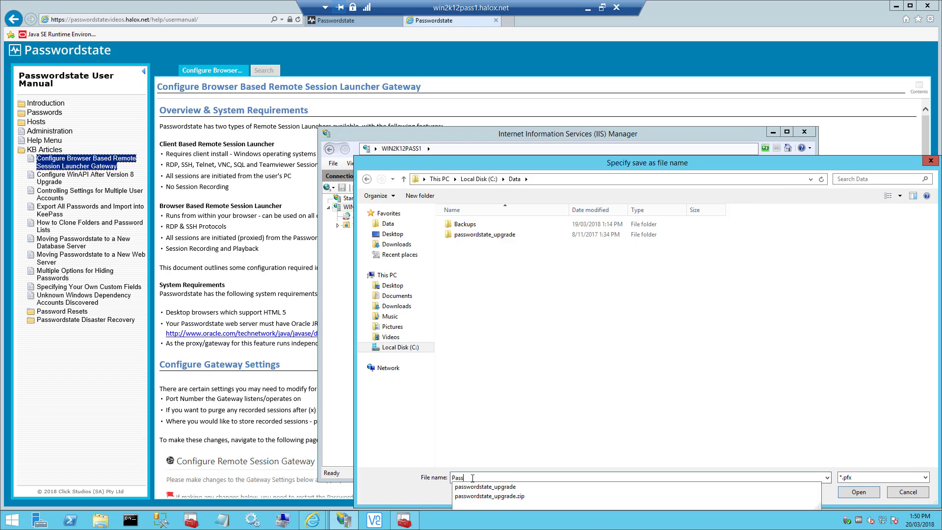
text(wordstate)
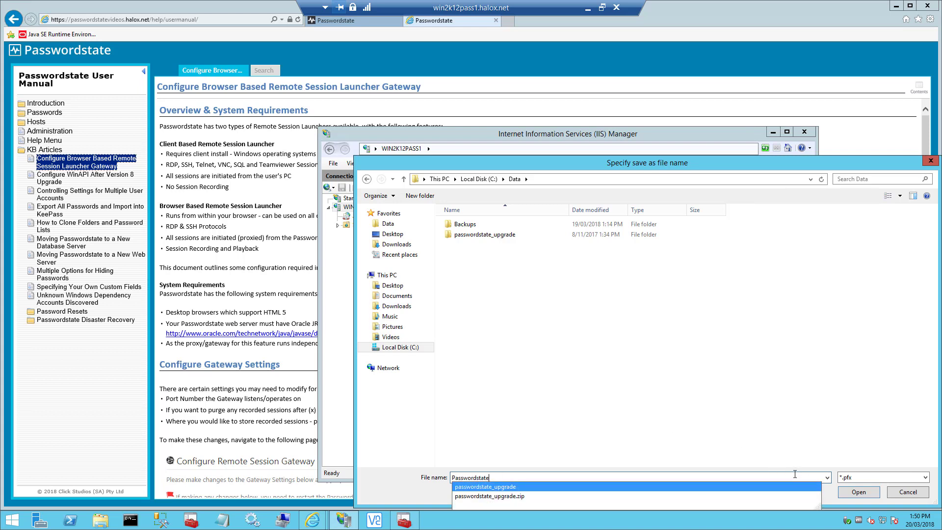
click(859, 492)
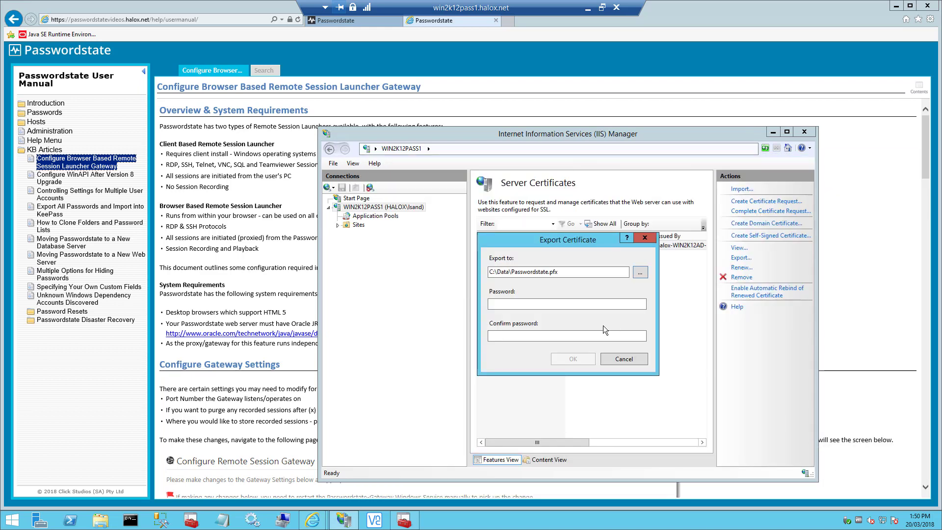
Protect the exported certificate with a password and complete the export.
click(537, 307)
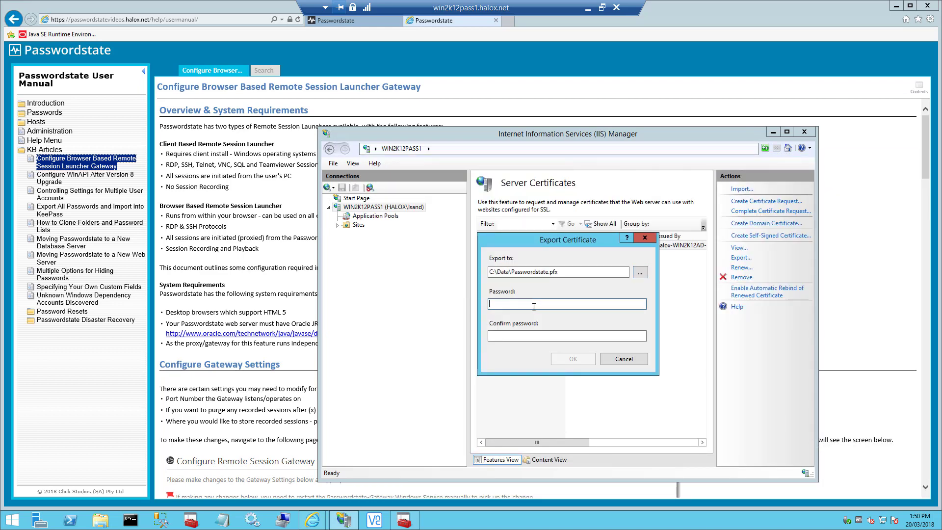
text(••••••••••)
key(Tab)
text(••••••••••)
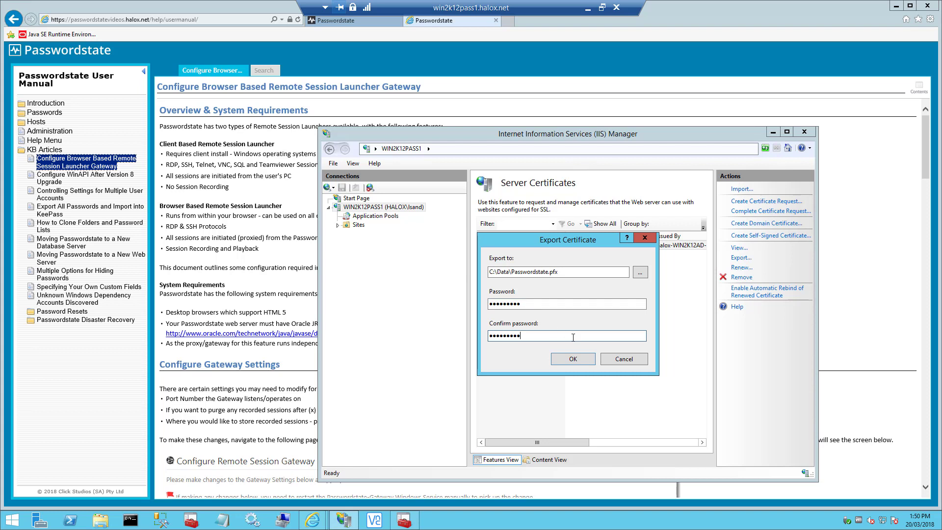
click(574, 359)
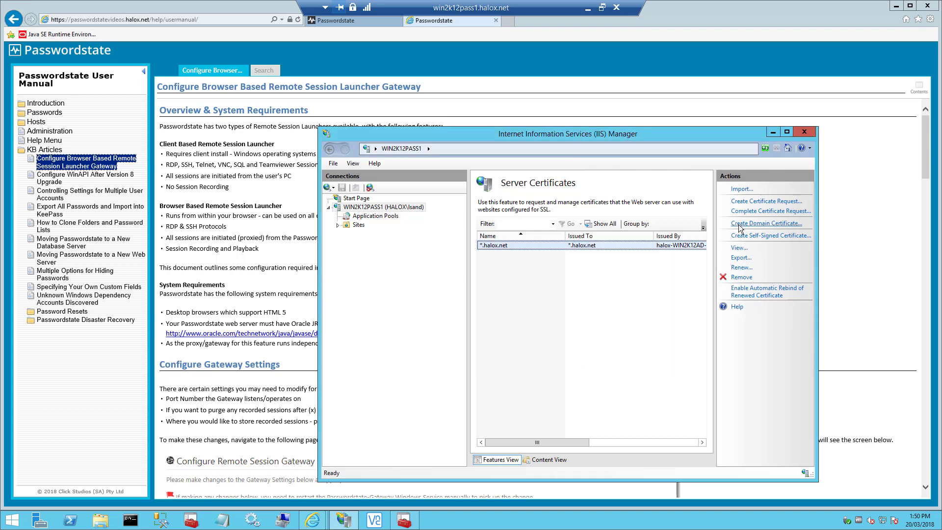
Close IIS Manager and copy Passwordstate.pfx from C:\Data.
click(805, 132)
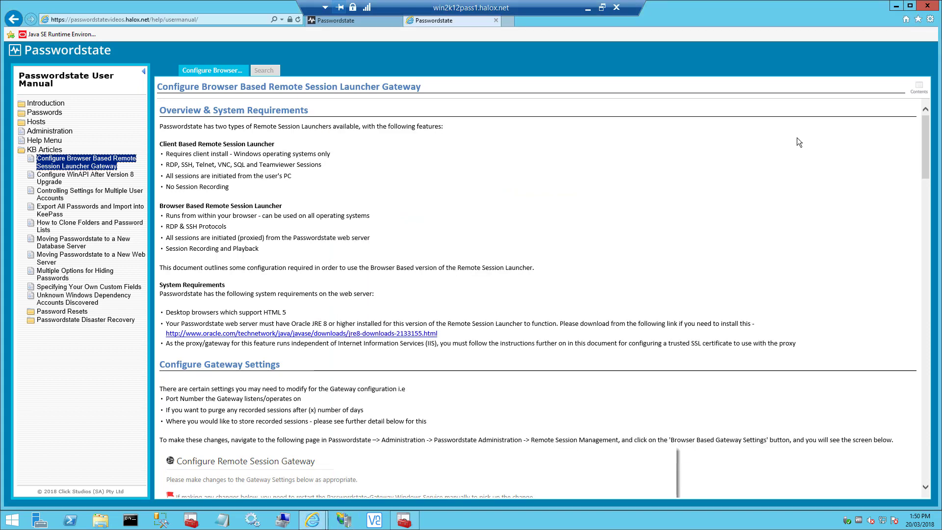
click(108, 523)
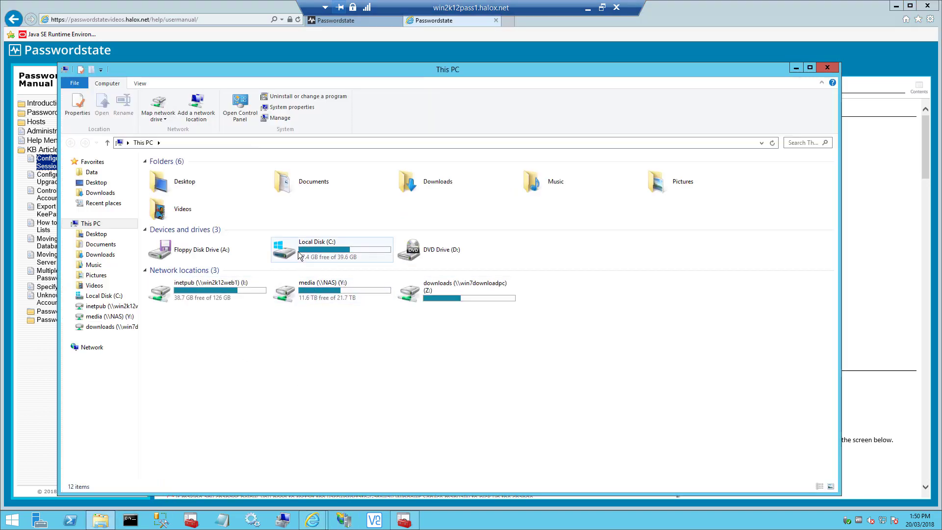
click(91, 171)
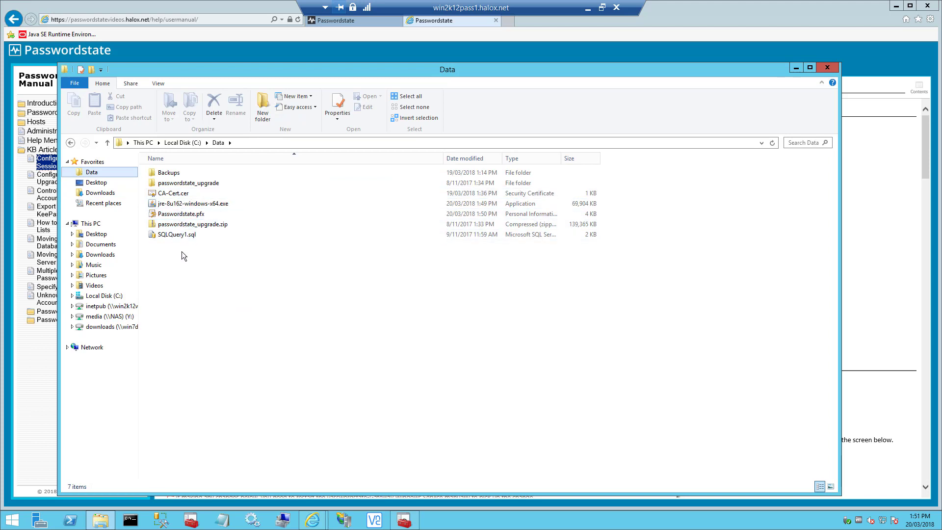
right_click(174, 214)
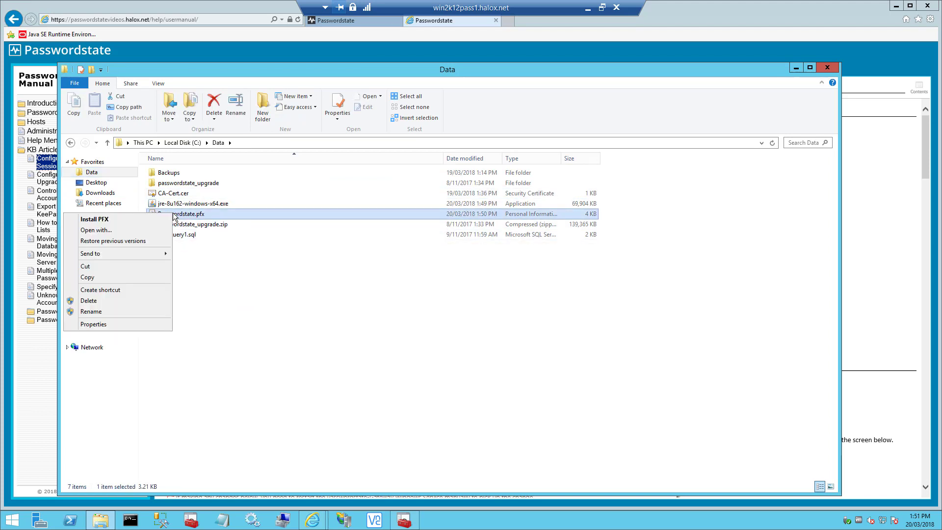
click(92, 278)
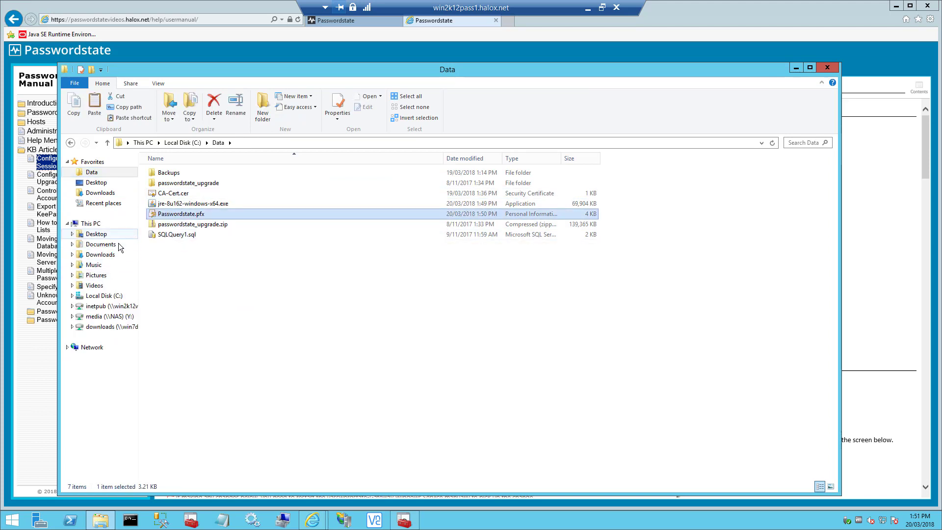
Paste Passwordstate.pfx into C:\inetpub\Passwordstate\hosts\gateway, granting administrator permission.
click(103, 296)
double_click(170, 183)
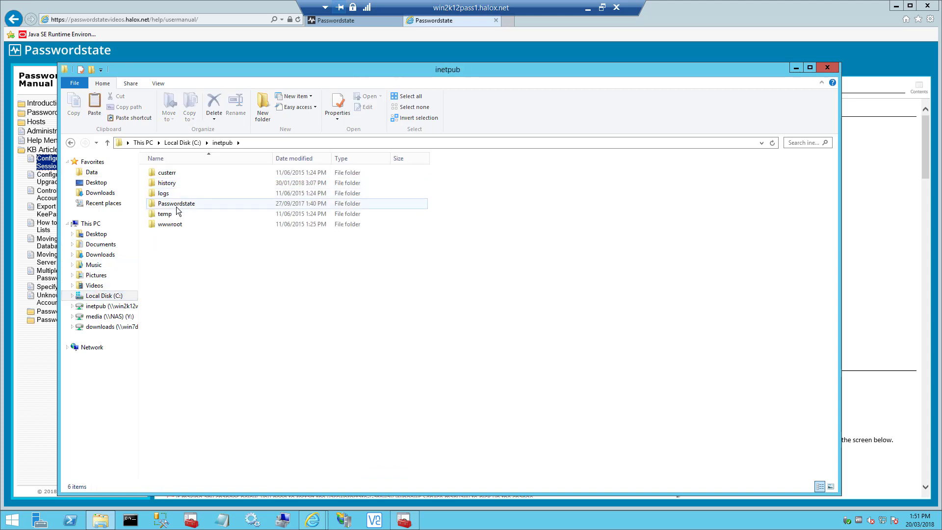
double_click(176, 207)
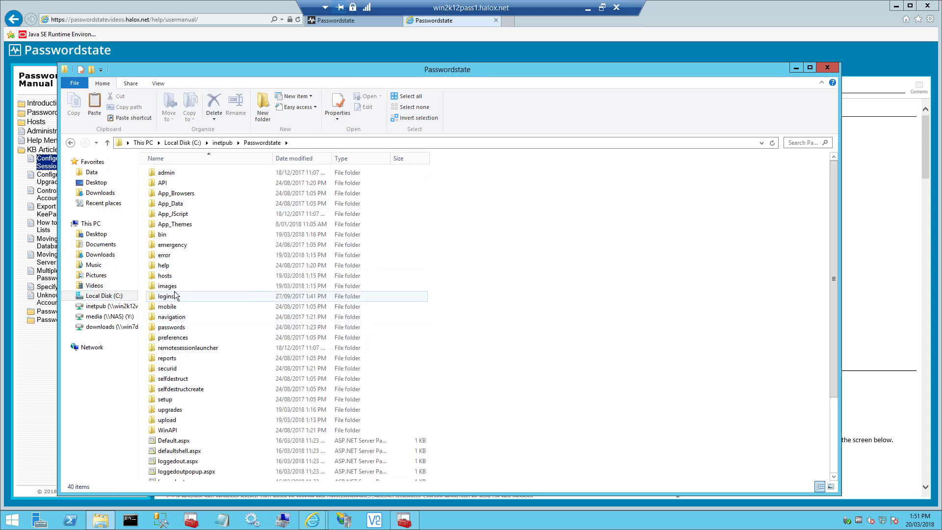
double_click(165, 275)
double_click(167, 193)
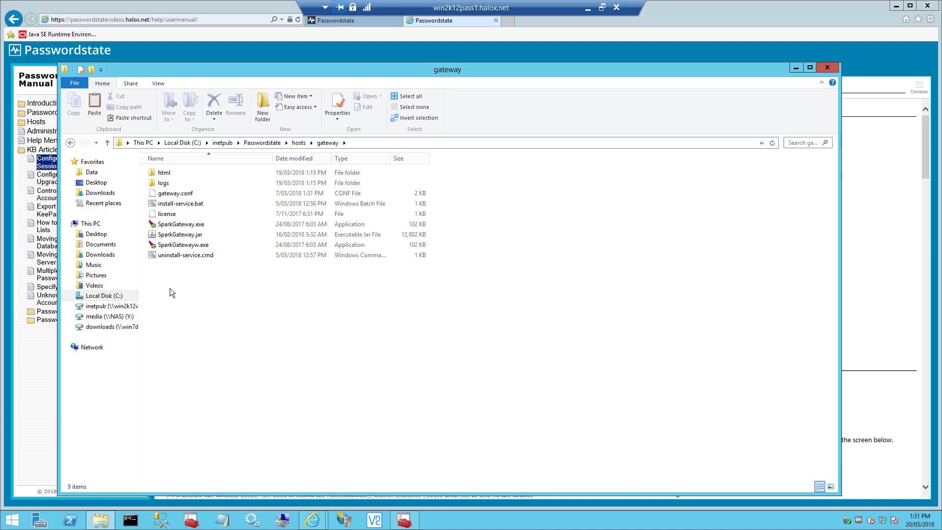
right_click(169, 287)
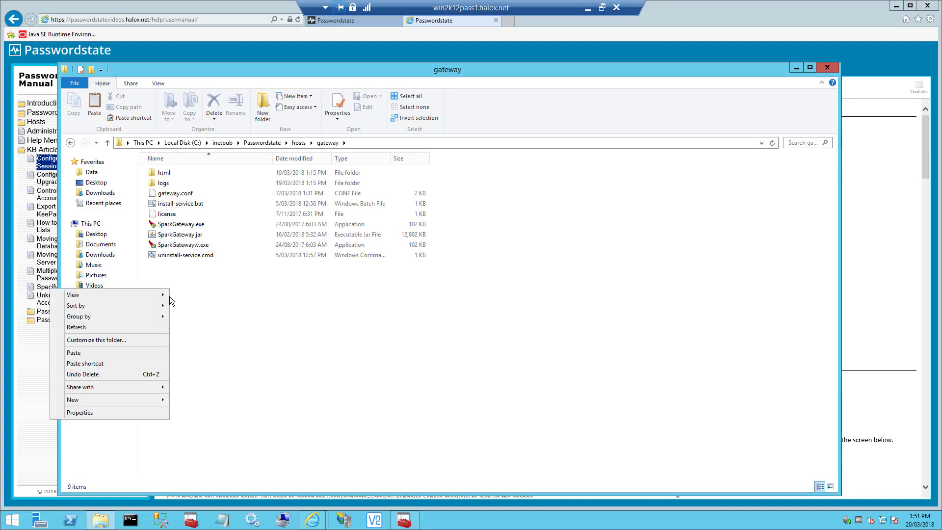
click(99, 353)
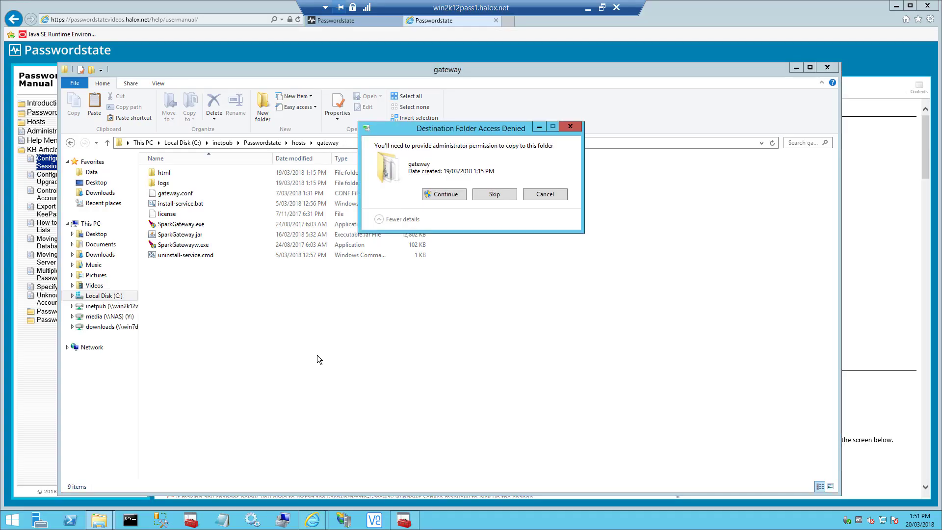
click(438, 194)
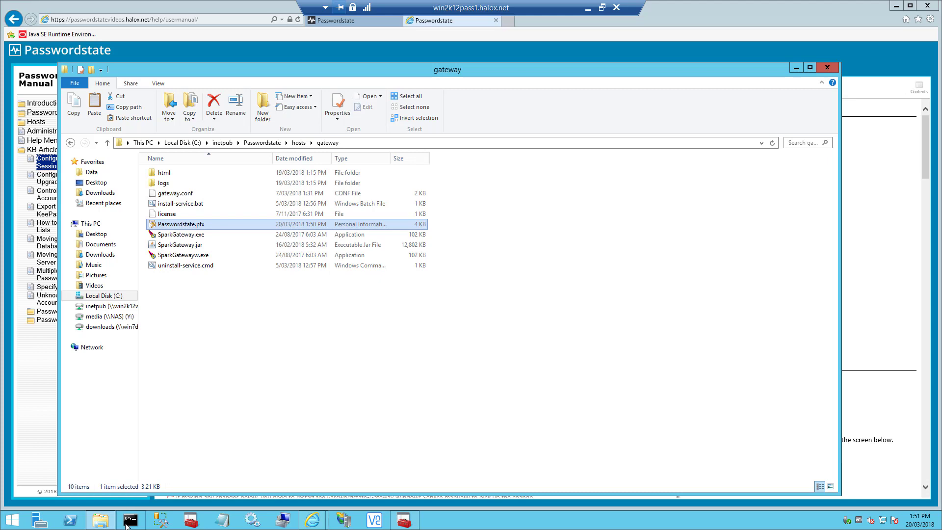
Close File Explorer and start Command Prompt as administrator.
click(827, 68)
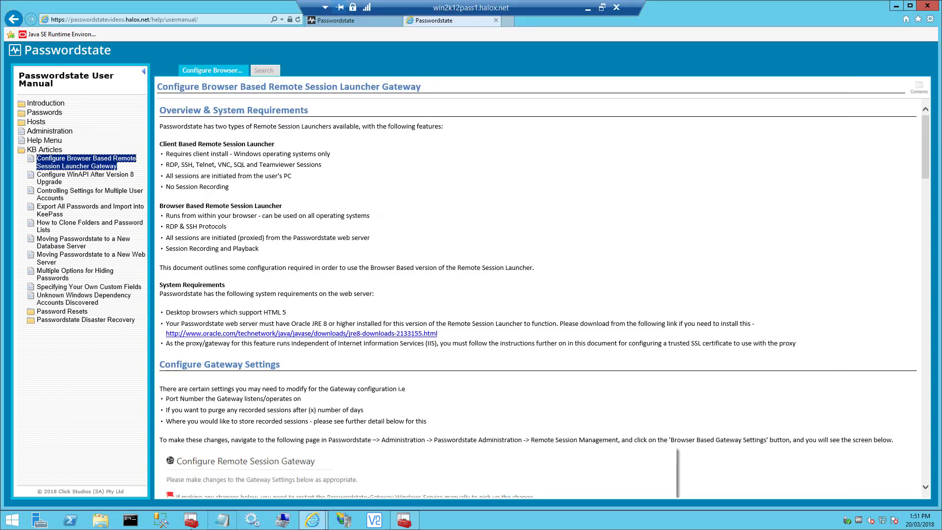
right_click(141, 525)
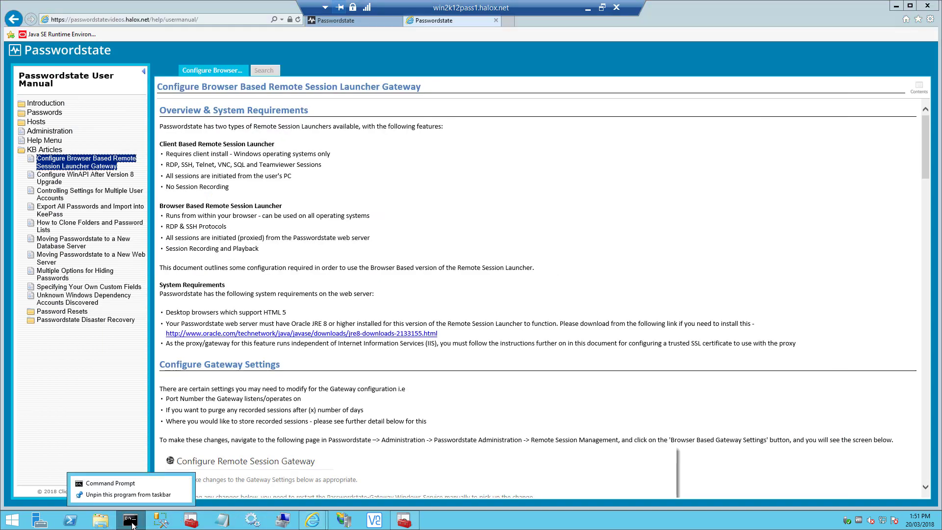
right_click(129, 482)
click(172, 451)
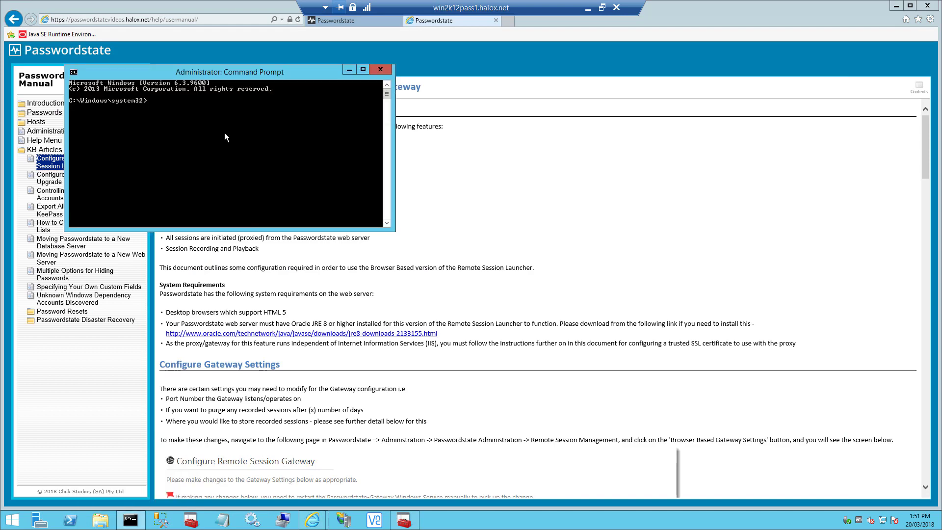
drag(208, 70, 346, 139)
Change to C:\inetpub\Passwordstate\hosts\gateway and scroll the manual to the SSL certificate section.
text(cd\)
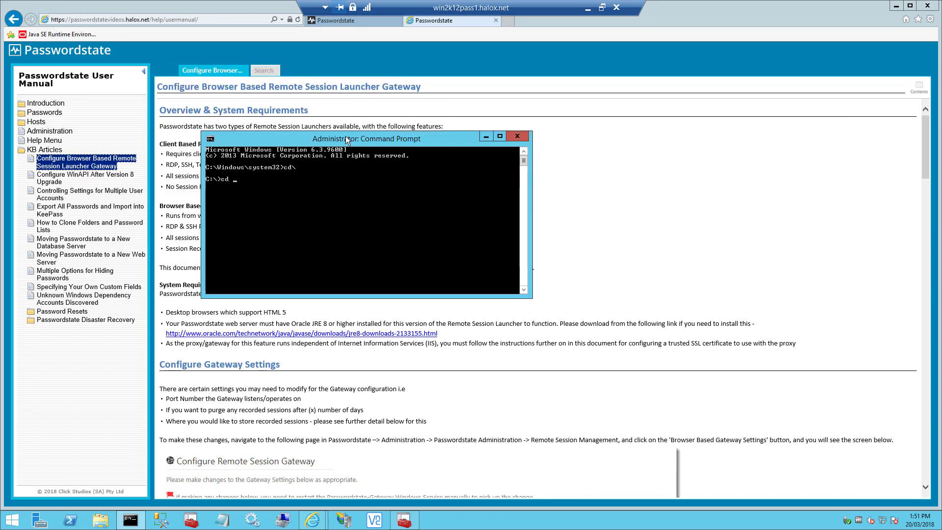
text( inetpub)
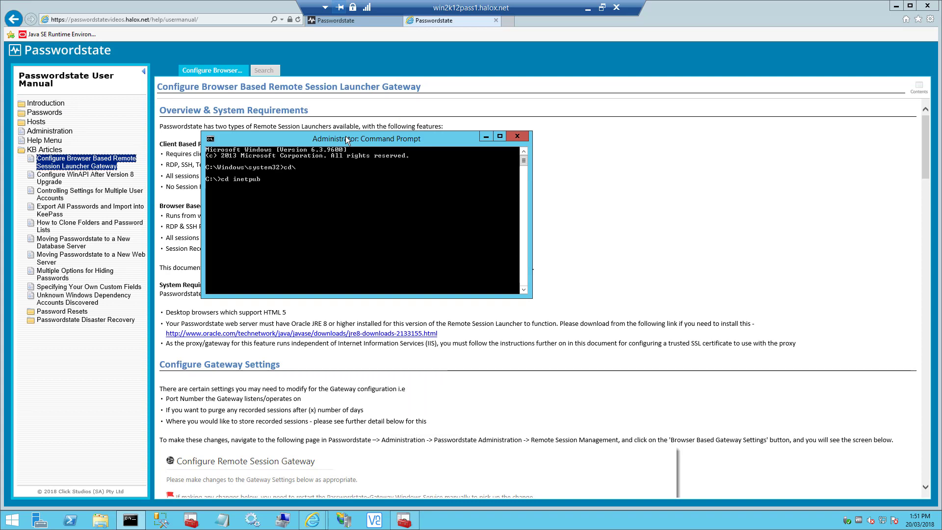
text(\Pas)
key(Tab)
text(\hosts\gateway)
key(Return)
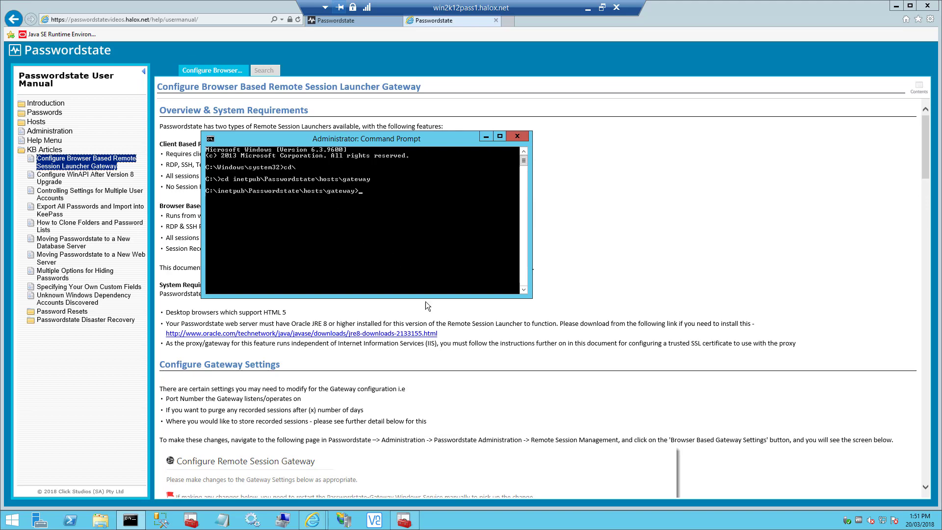
click(502, 332)
scroll(493, 342, down, 20)
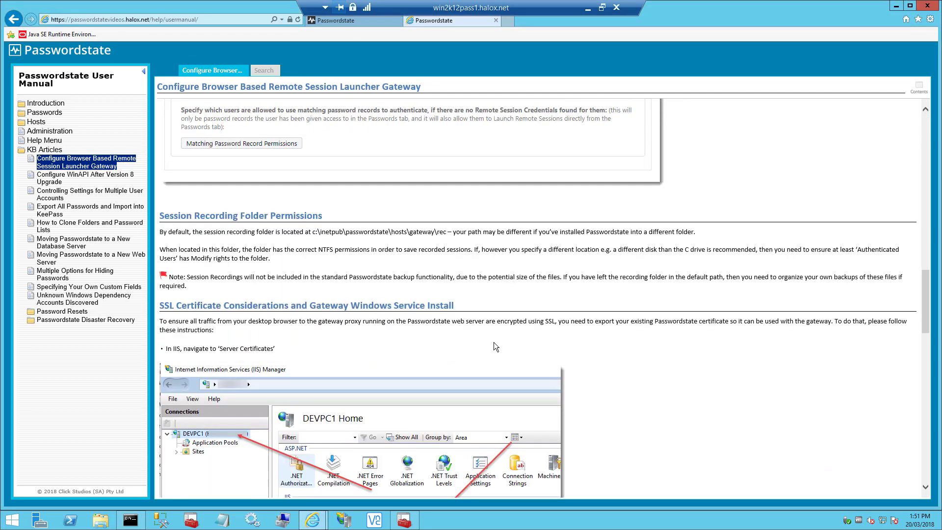
Copy the java SparkGateway.jar Encryption command from the user manual.
scroll(494, 343, down, 6)
drag(172, 229, 387, 226)
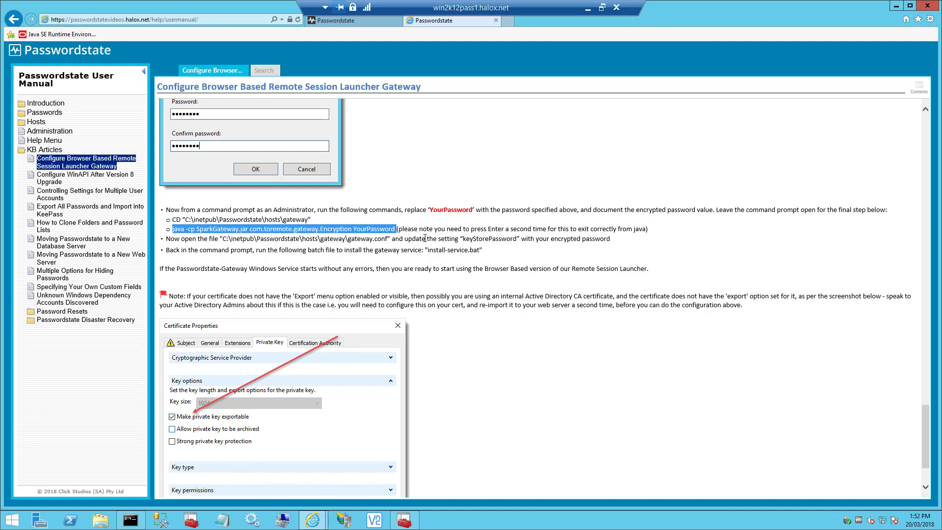
right_click(284, 229)
click(348, 247)
Paste and run the encryption command with the certificate password in the administrator console.
click(130, 520)
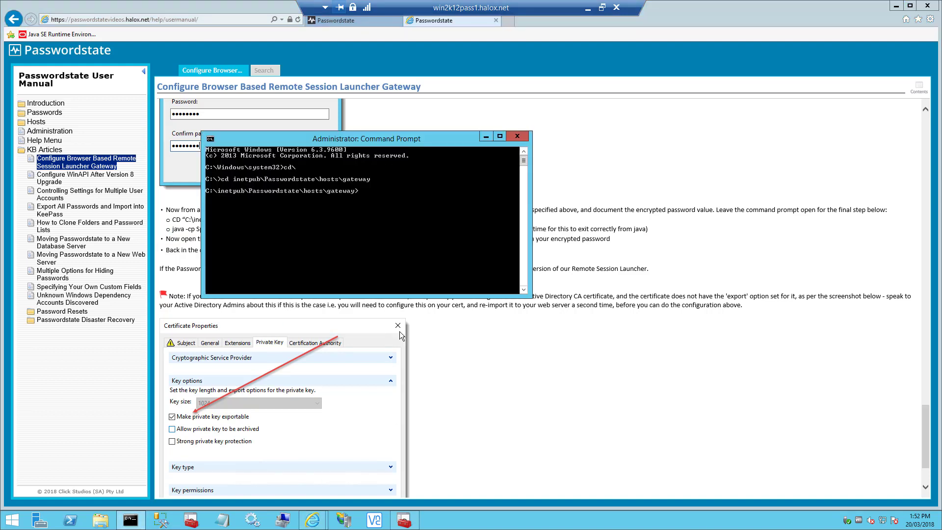
right_click(366, 193)
click(323, 218)
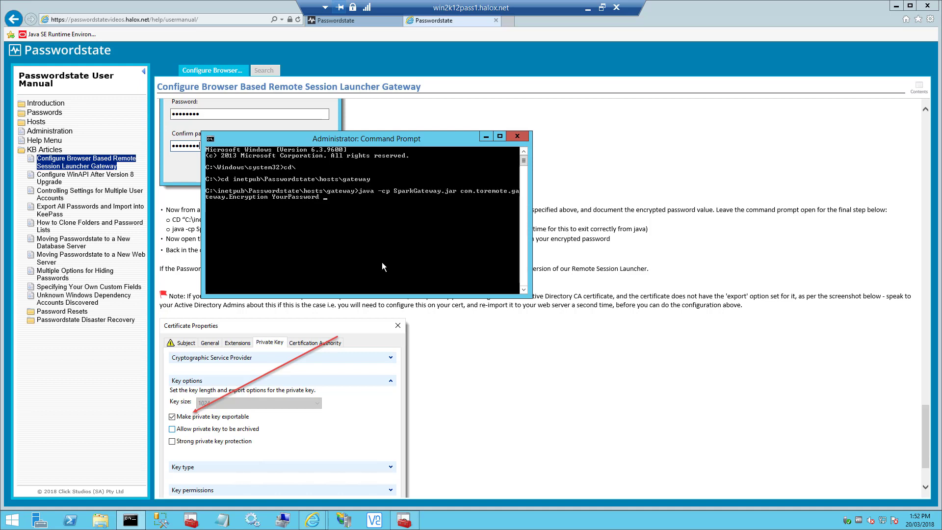
key(BackSpace)
key(BackSpace)
key(BackSpace)
key(BackSpace)
key(BackSpace)
key(BackSpace)
key(BackSpace)
key(BackSpace)
key(BackSpace)
key(BackSpace)
key(BackSpace)
key(Return)
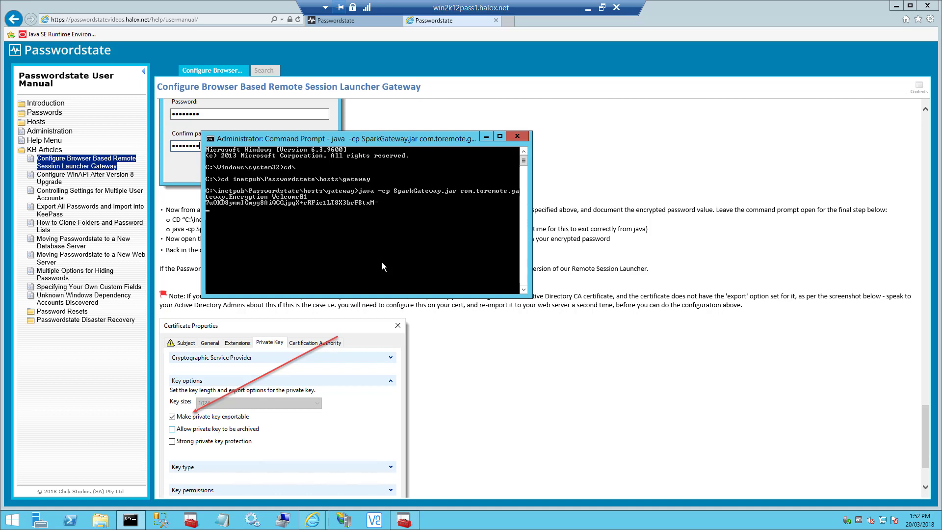
Mark the encrypted password output in the console and copy it to the clipboard.
click(210, 139)
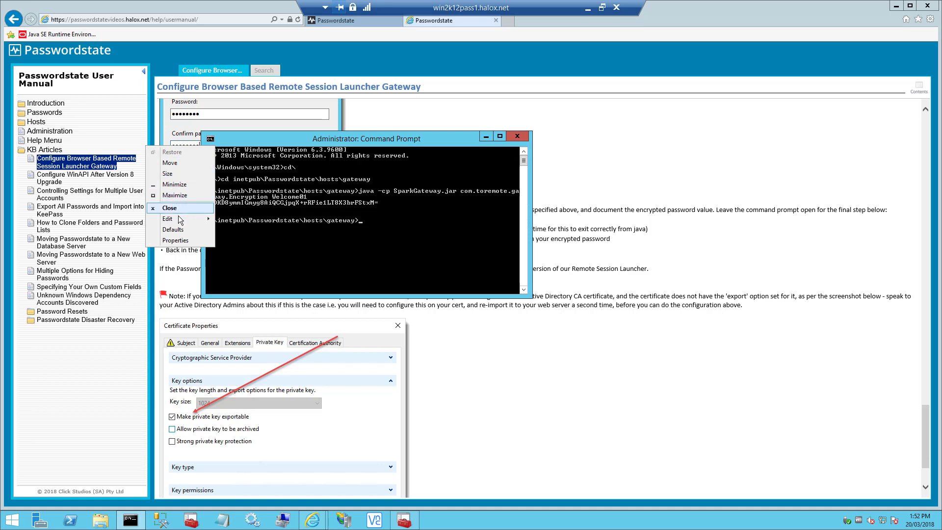
mouse_move(192, 219)
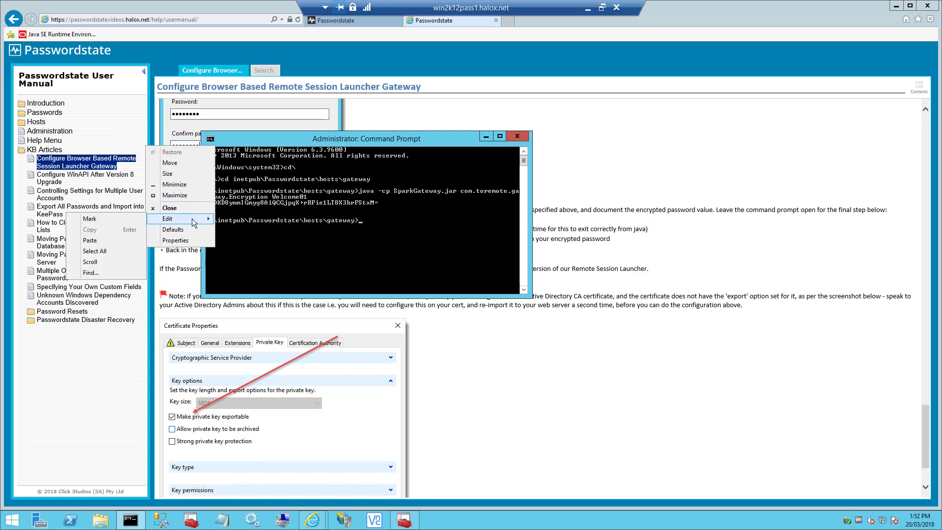
click(137, 219)
drag(206, 196, 373, 203)
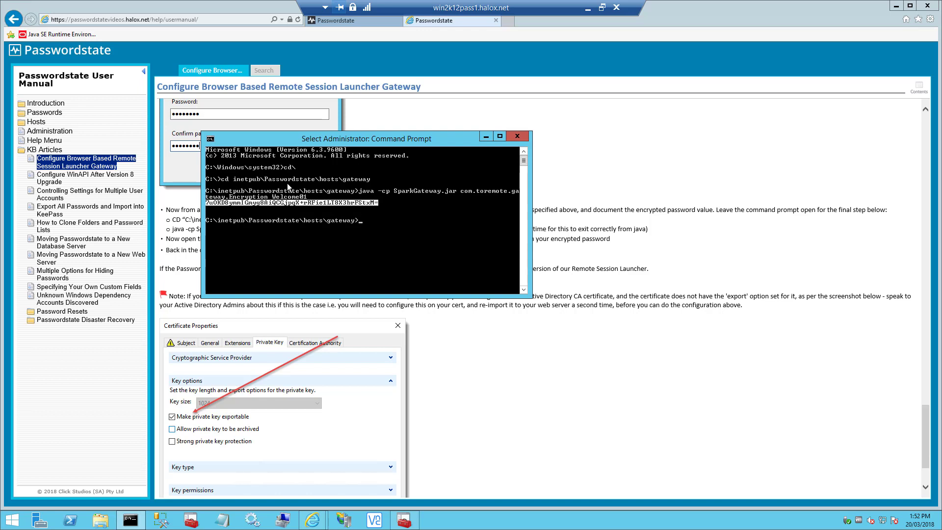
click(211, 139)
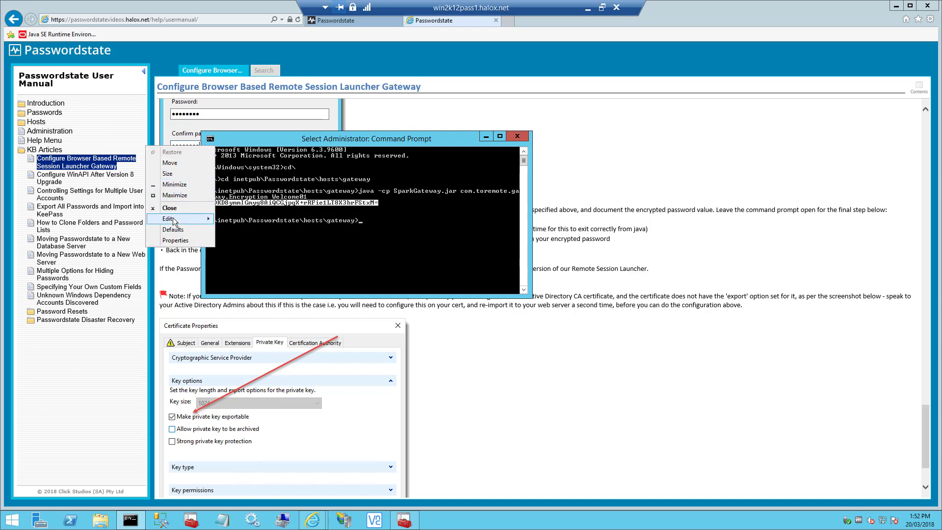
mouse_move(175, 220)
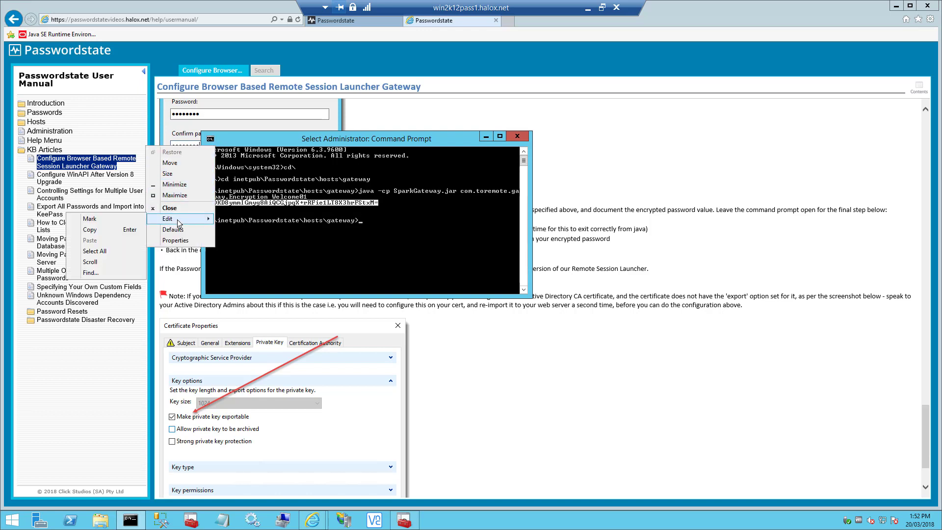
click(116, 230)
Open hosts\gateway\gateway.conf in Notepad running as administrator, listing All Files.
right_click(217, 525)
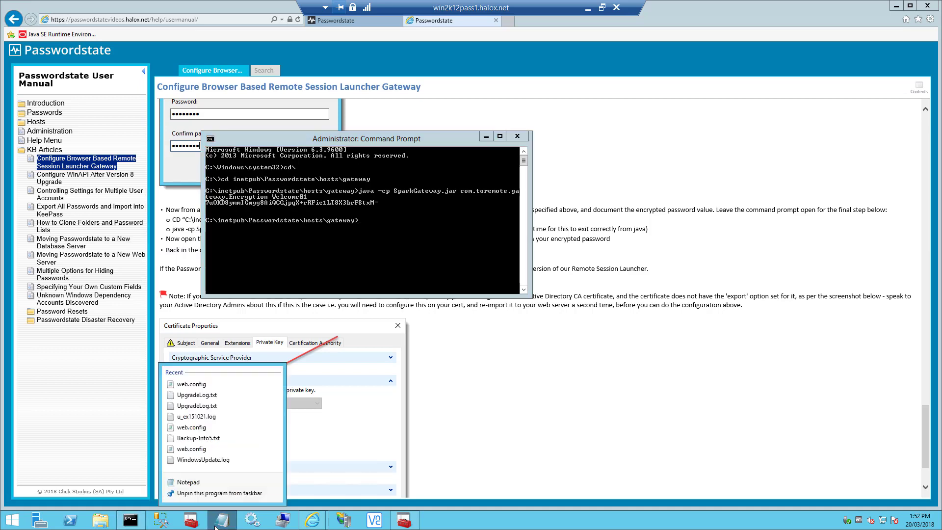
right_click(195, 480)
click(222, 449)
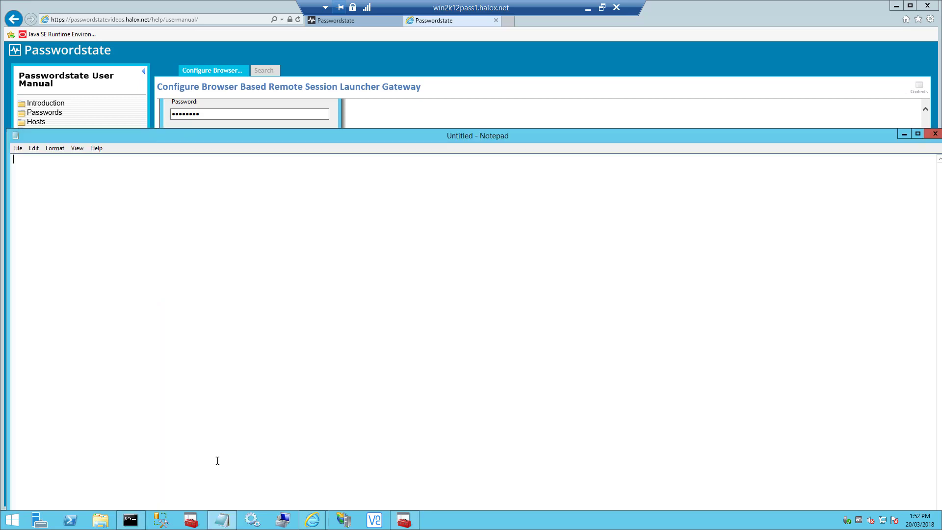
click(22, 148)
click(33, 171)
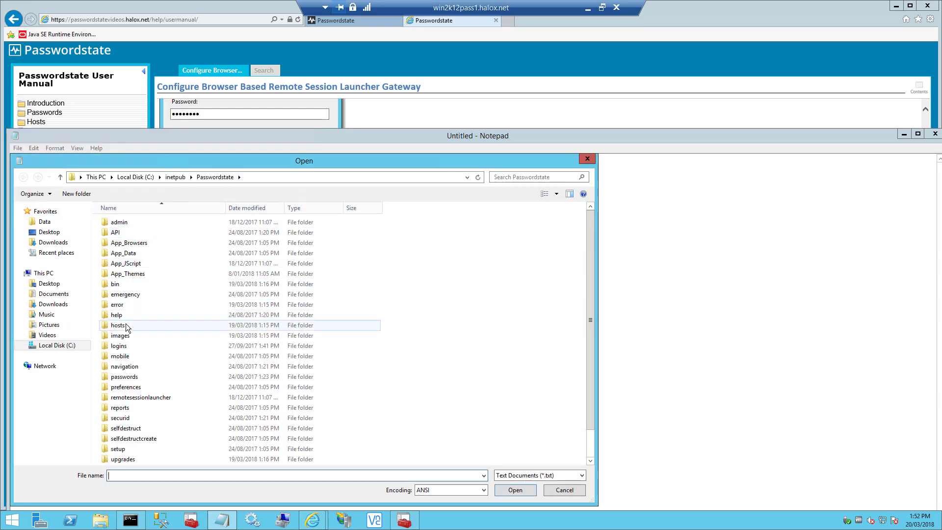
double_click(124, 326)
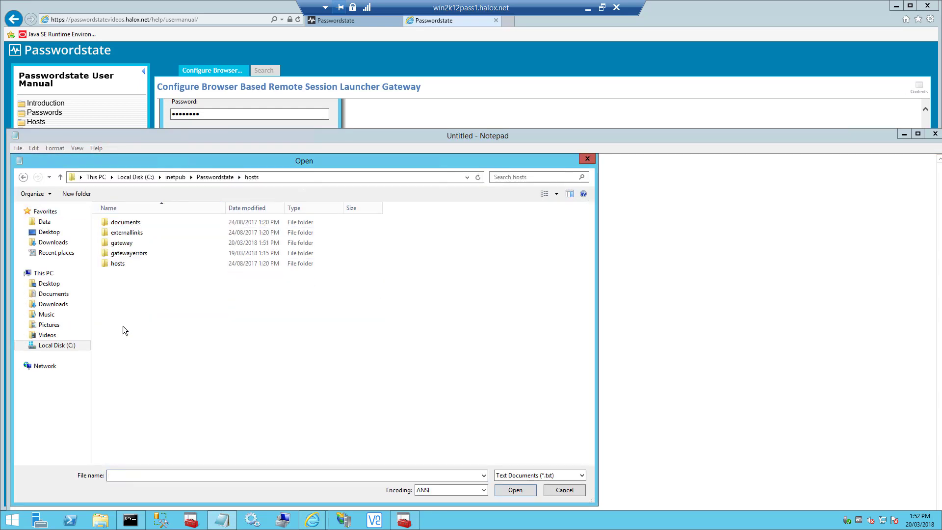
double_click(121, 243)
click(577, 475)
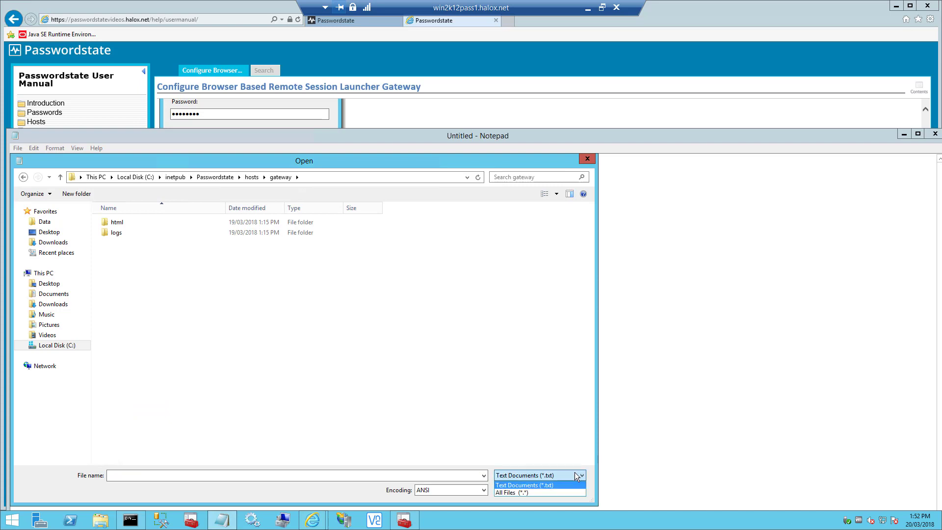
click(524, 492)
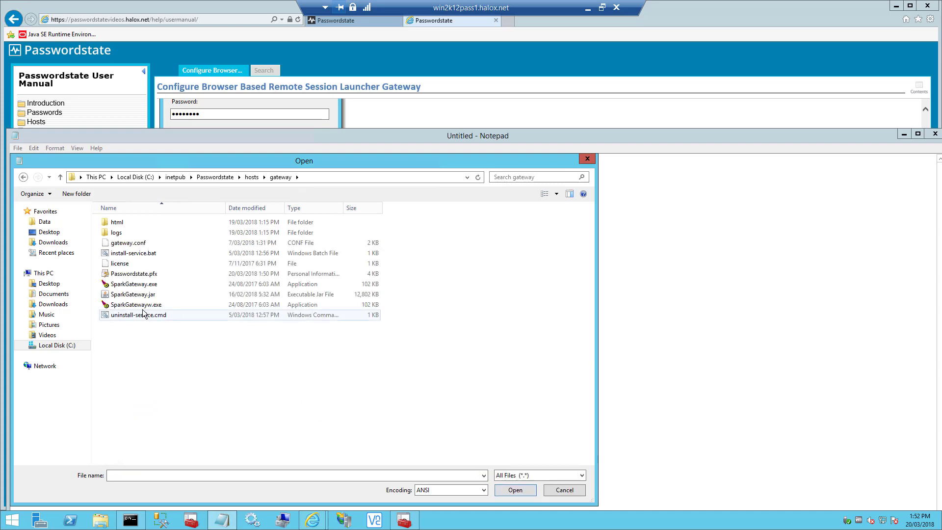
double_click(124, 244)
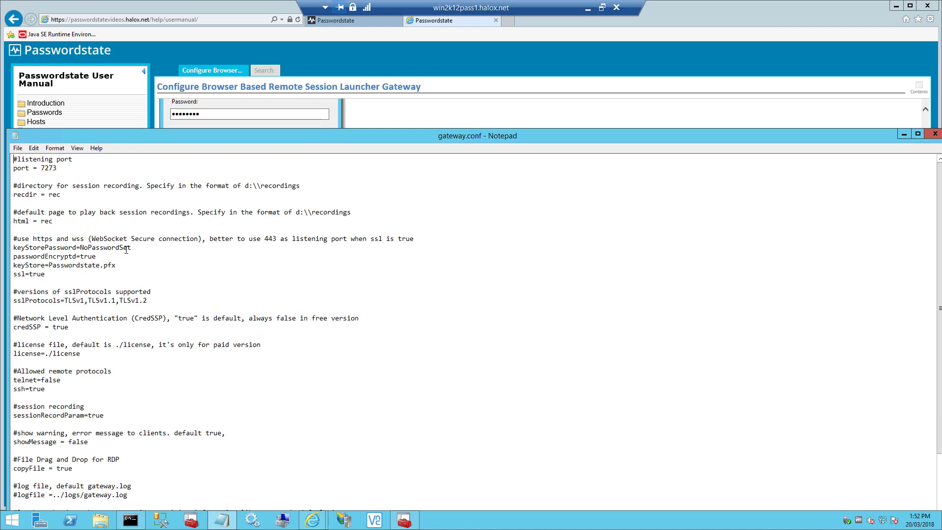
Replace keyStorePassword's NoPasswordSet with the encrypted value and save gateway.conf.
drag(131, 248, 81, 248)
key(ctrl+v)
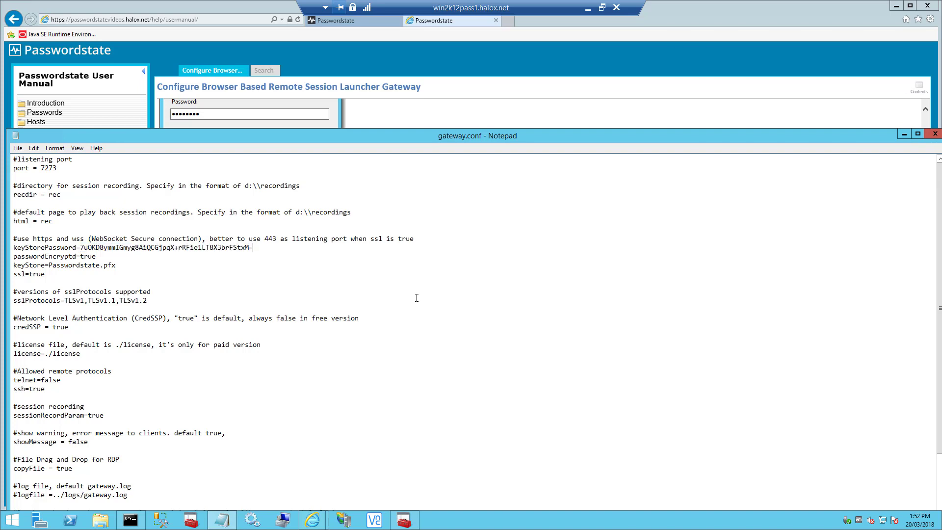
click(17, 148)
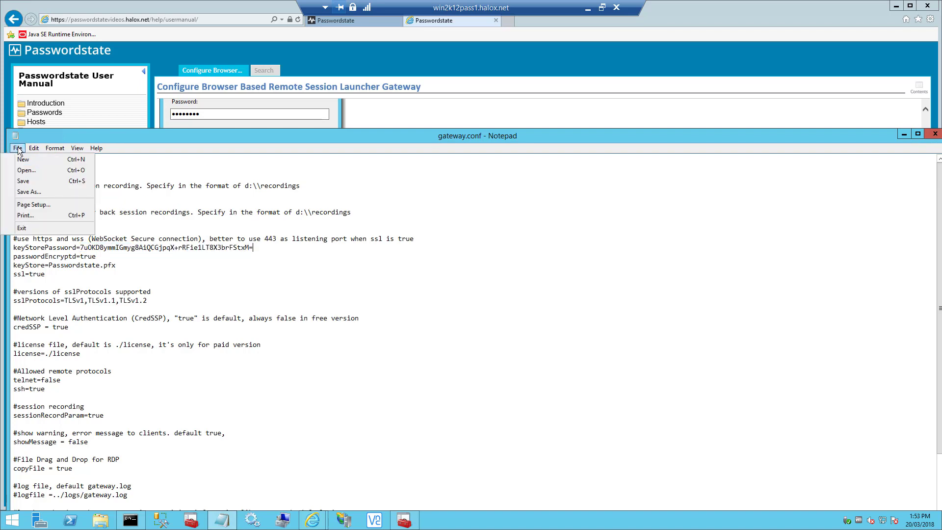
click(23, 181)
drag(539, 141, 497, 128)
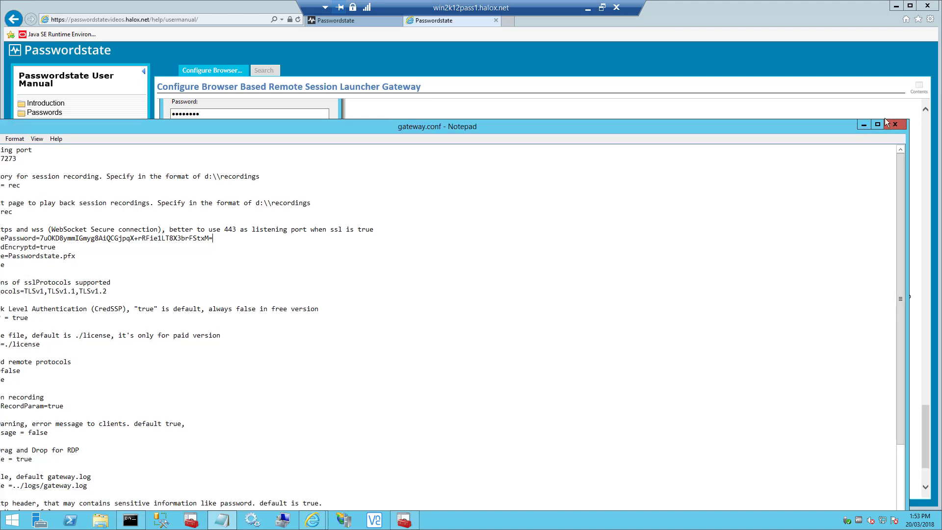
Run install-service.bat in the Command Prompt to install and start the Passwordstate-Gateway service.
click(866, 124)
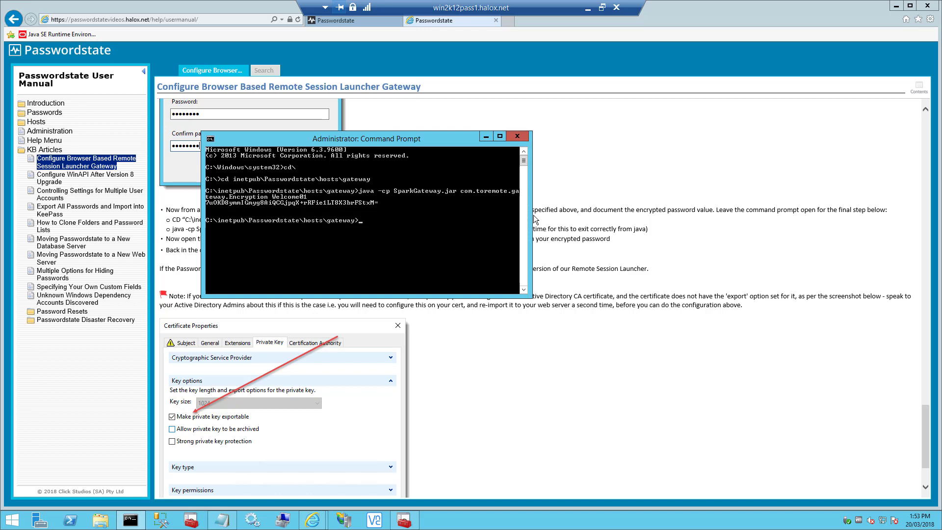
text(install-service.bat)
key(Return)
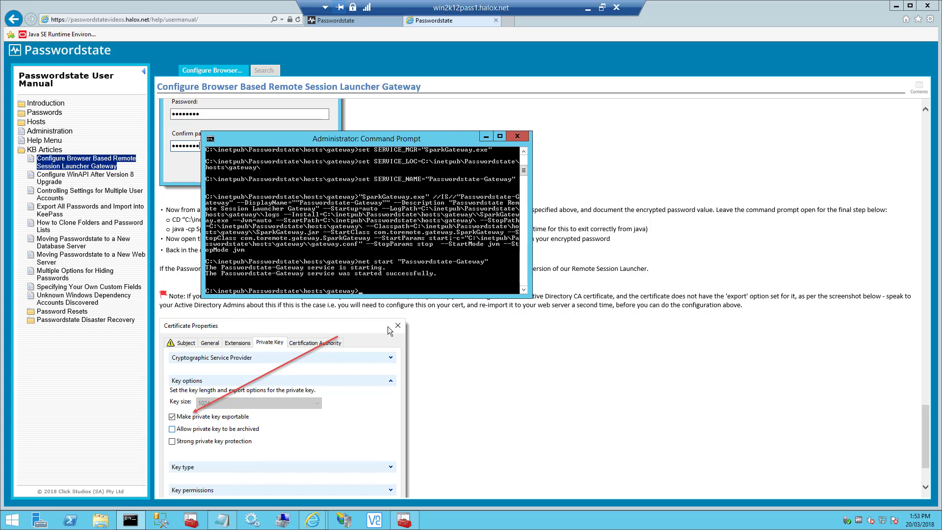
click(588, 9)
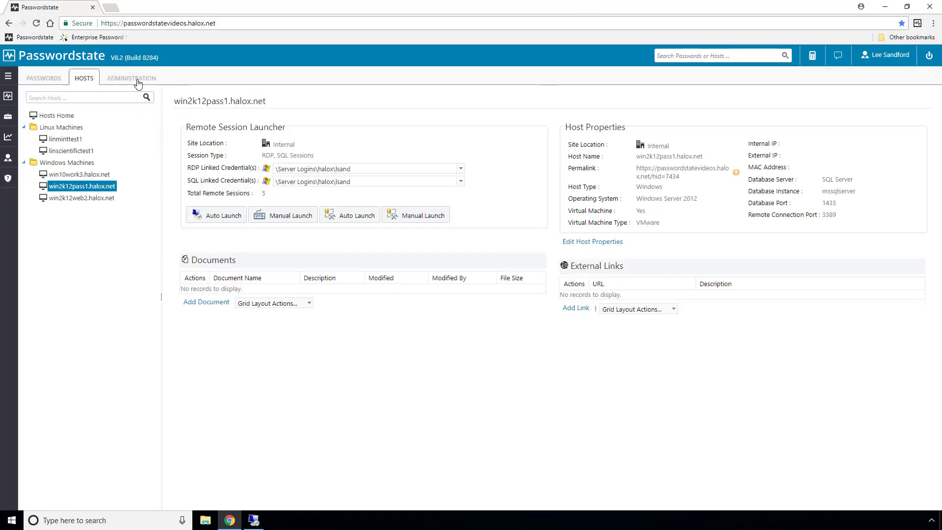
Grant All Users and Security Groups the Browser Based Remote Session Launcher permission in Feature Access, and save.
click(134, 79)
click(66, 273)
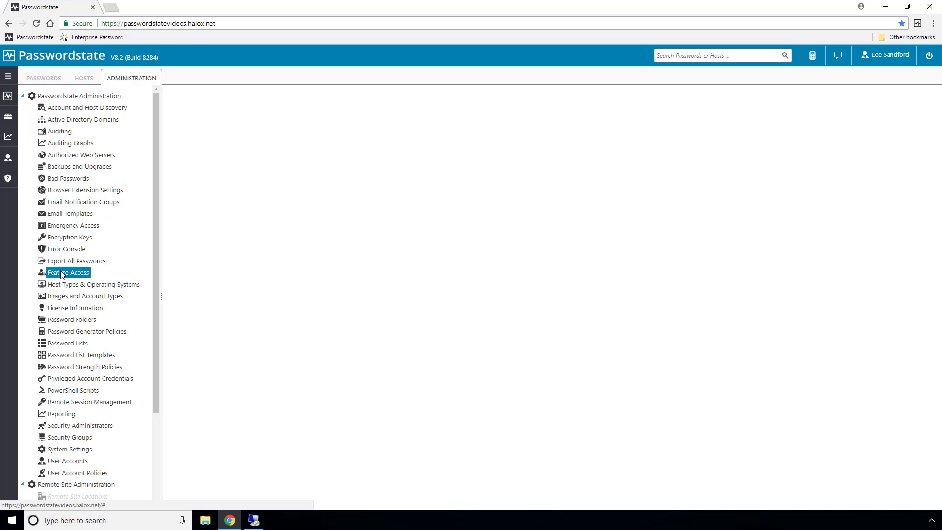
click(547, 163)
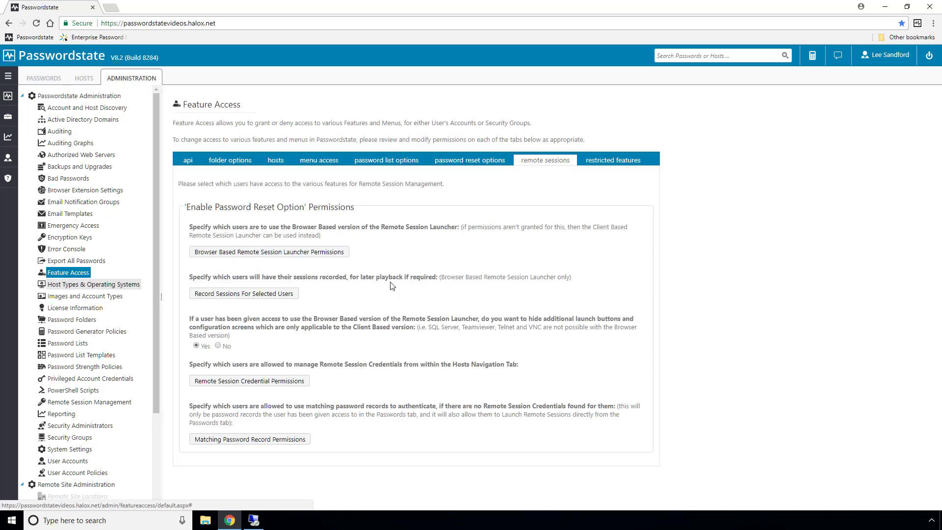
click(279, 253)
click(235, 248)
click(327, 314)
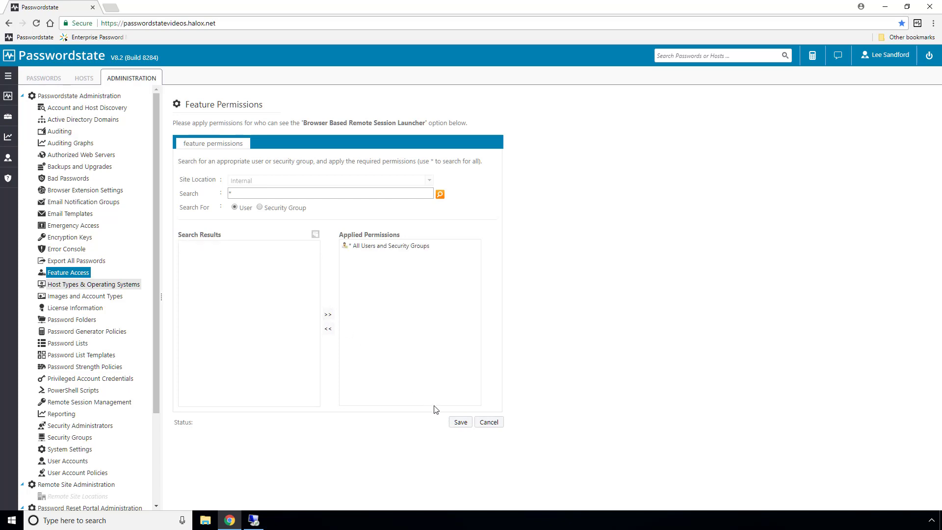
click(460, 422)
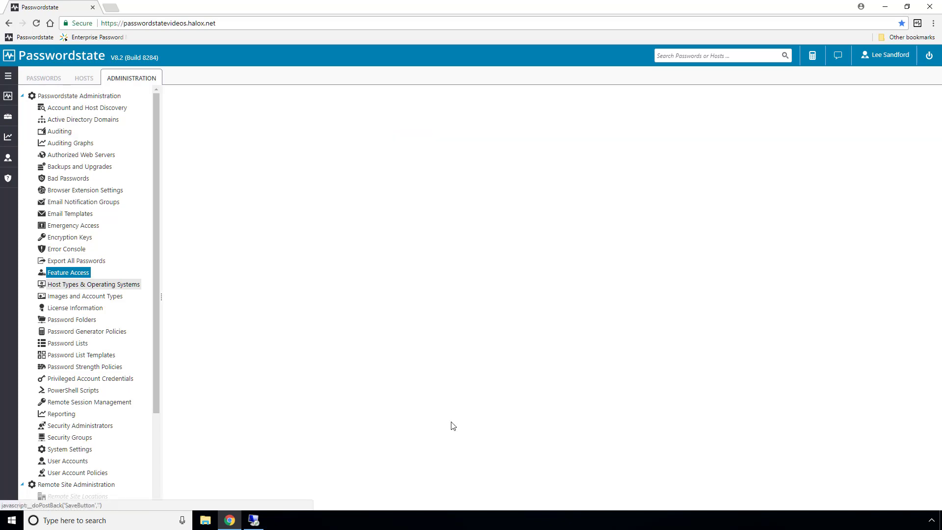
Auto Launch browser RDP sessions to win2k12web2.halox.net and win10work3.halox.net from the Hosts list.
click(82, 84)
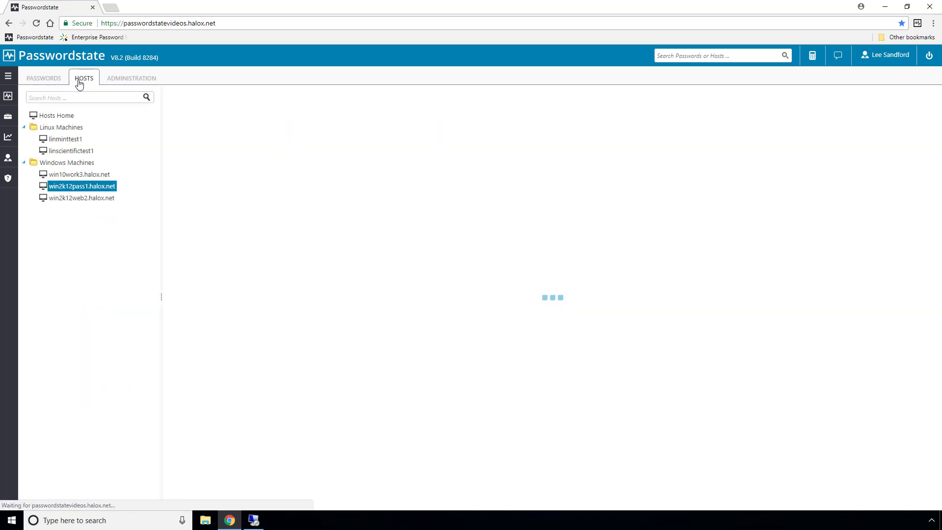
click(91, 199)
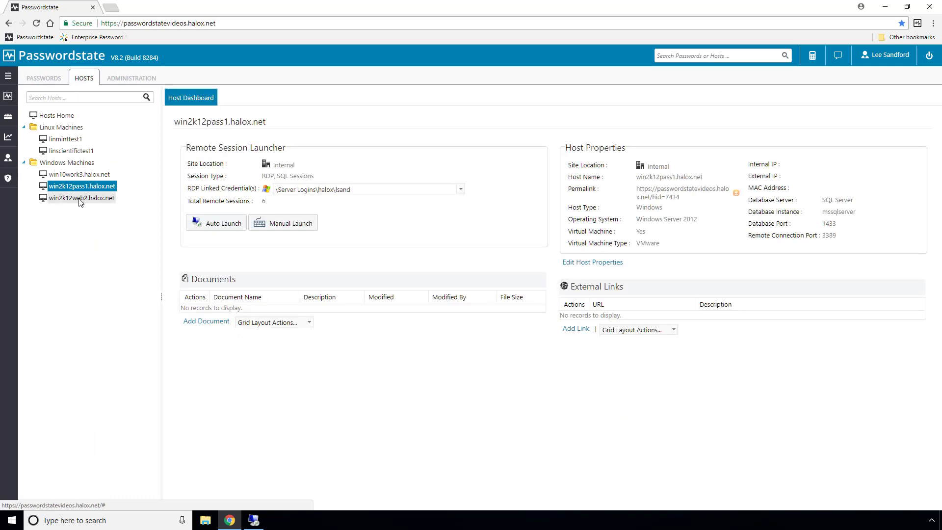
click(219, 224)
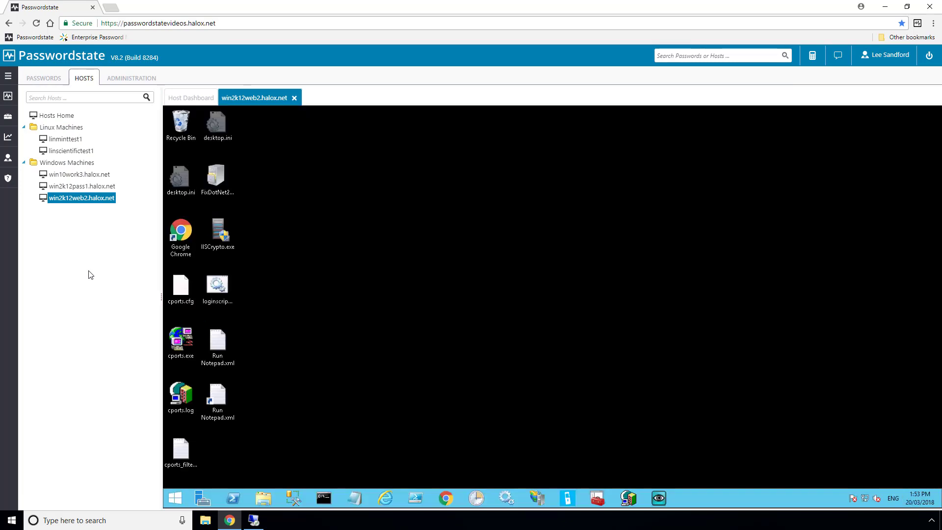
click(78, 175)
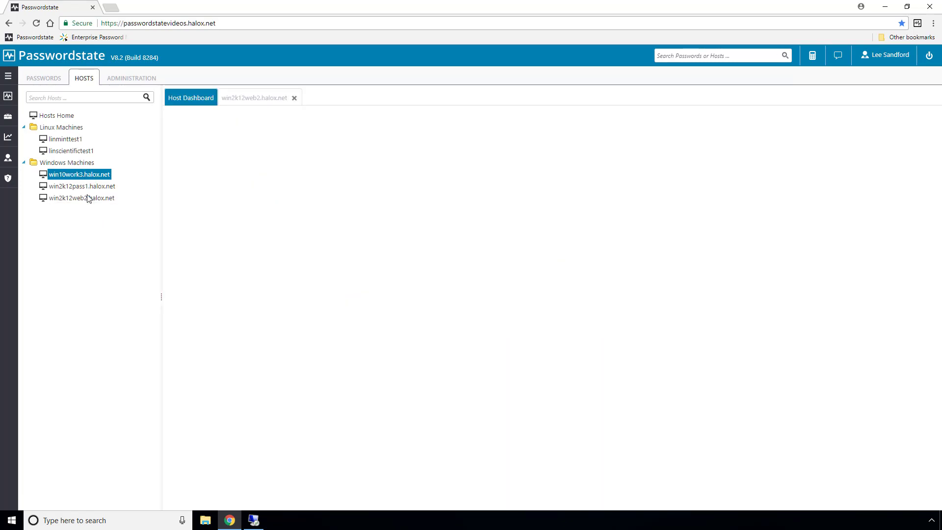
click(216, 230)
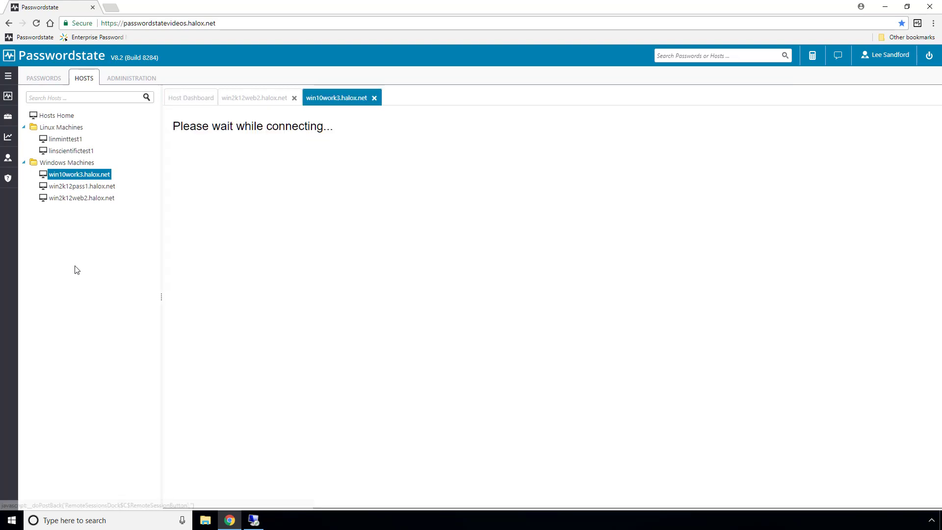